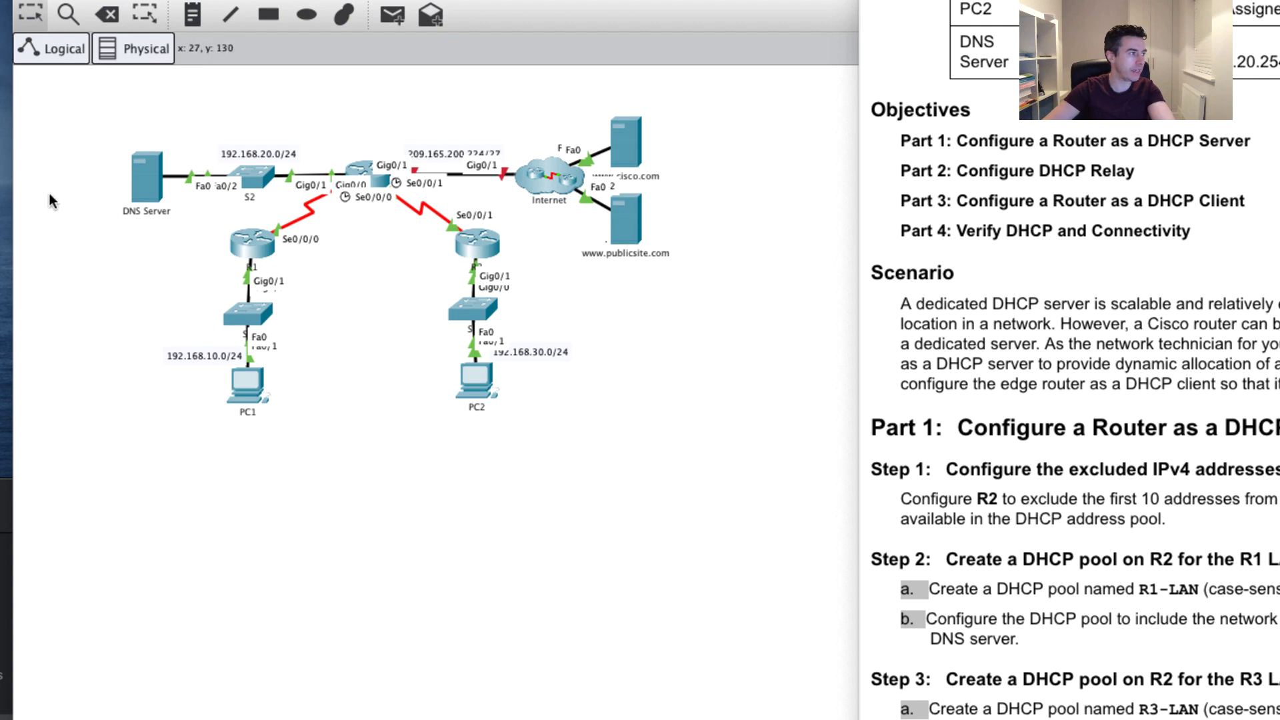
Open router R2's command line interface, move its window below the topology and widen it
mouse_move(154, 186)
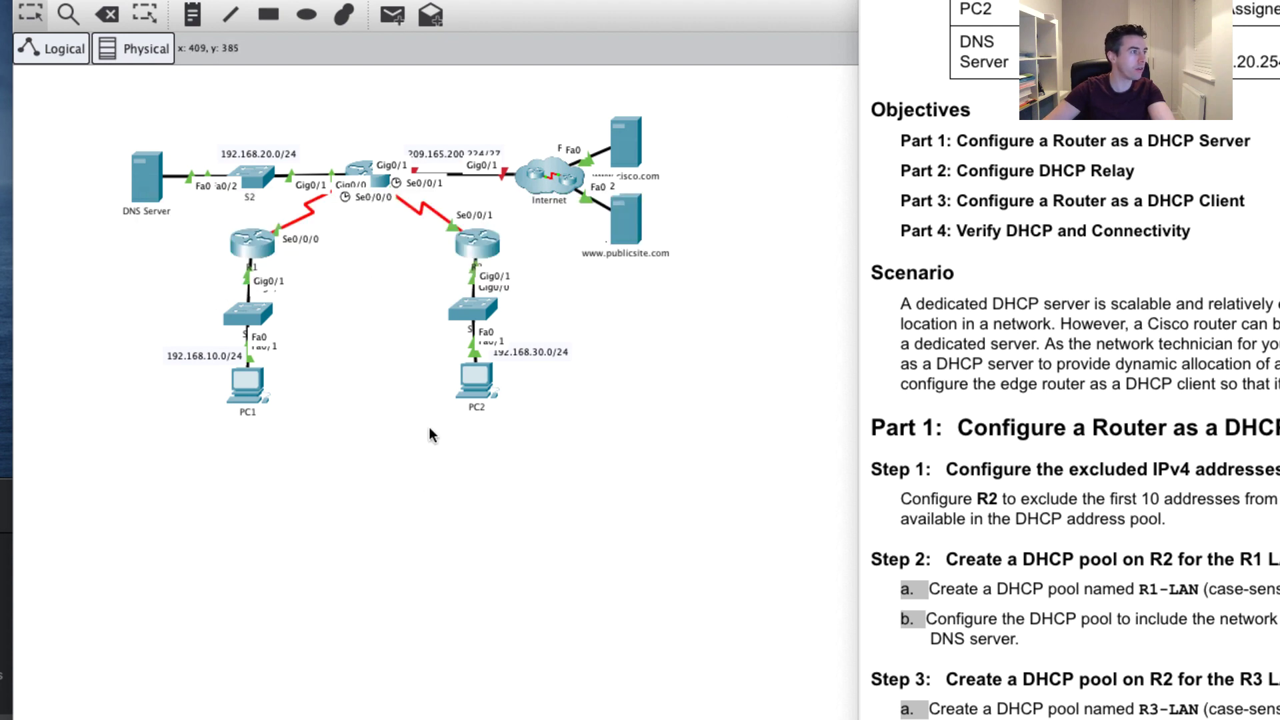
mouse_move(373, 178)
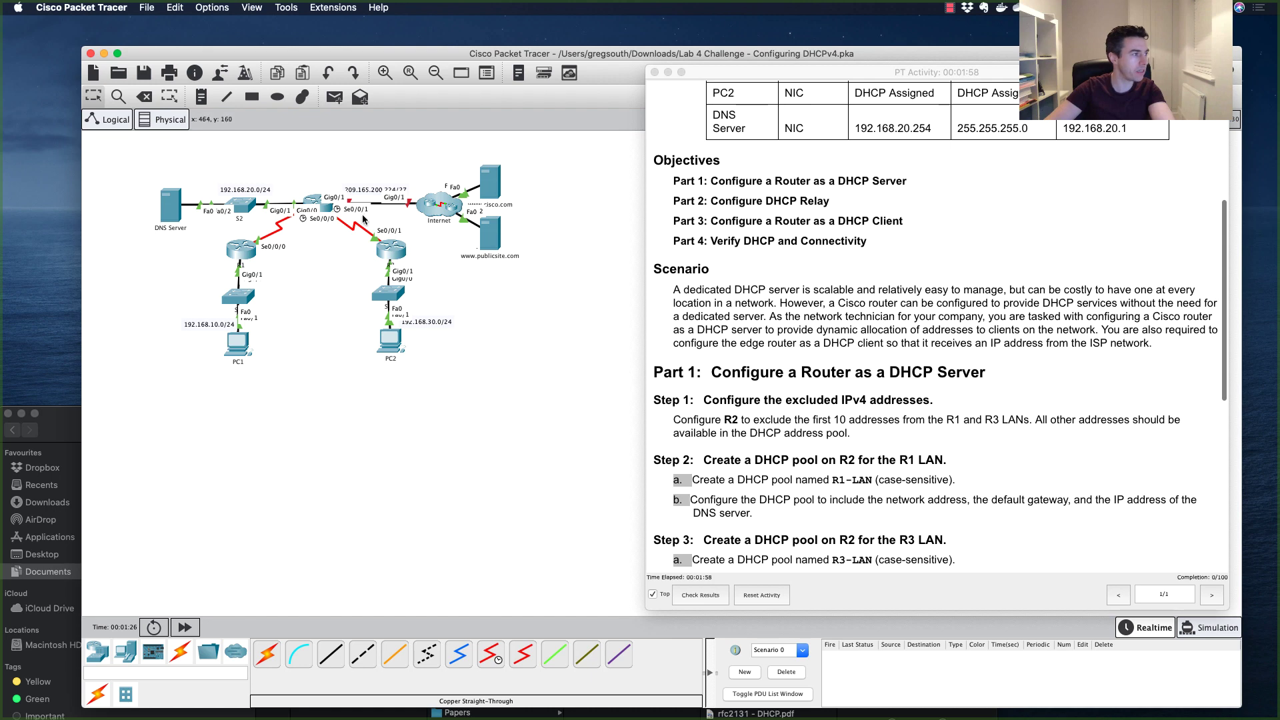
mouse_move(326, 213)
double_click(326, 212)
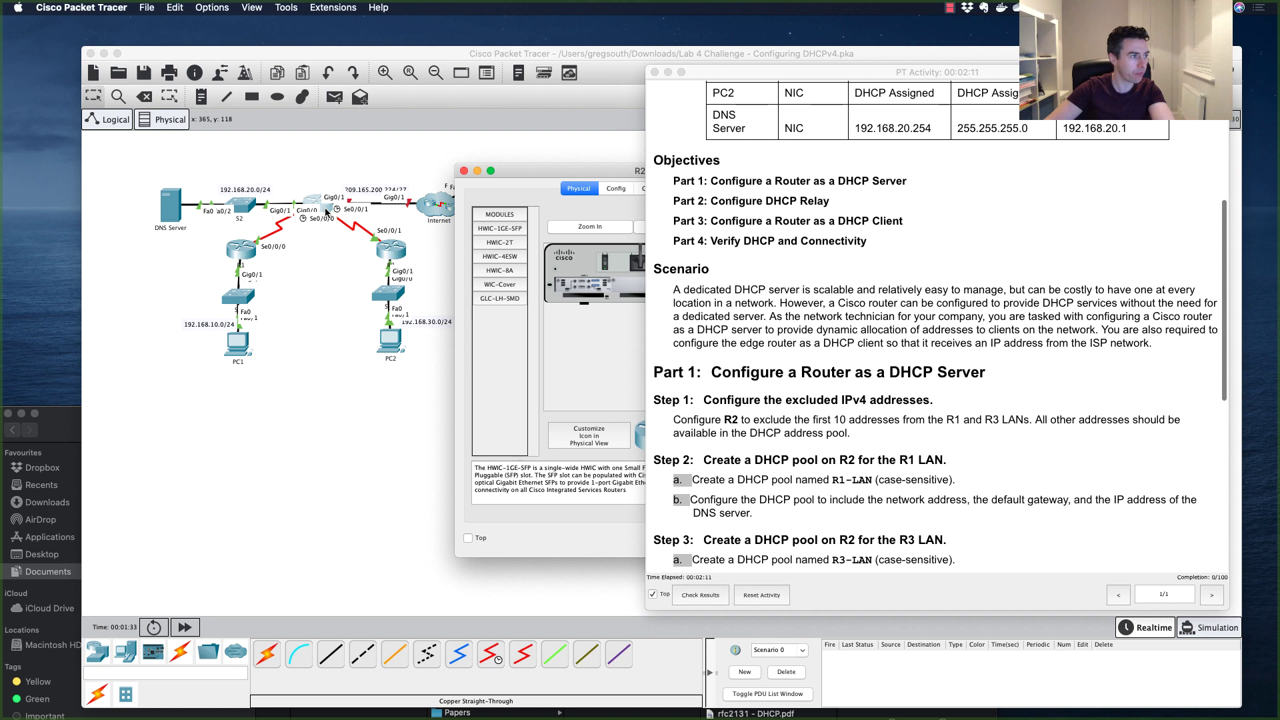
drag(251, 307, 251, 339)
click(289, 358)
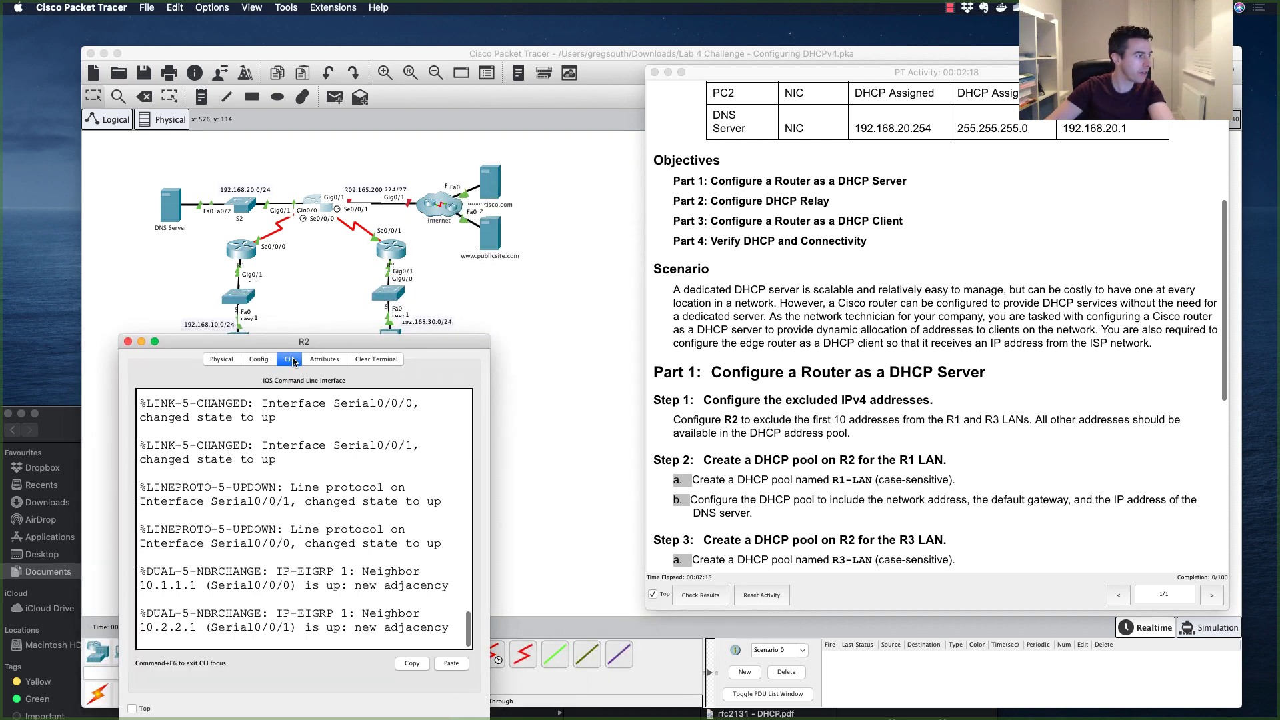
drag(492, 402, 662, 406)
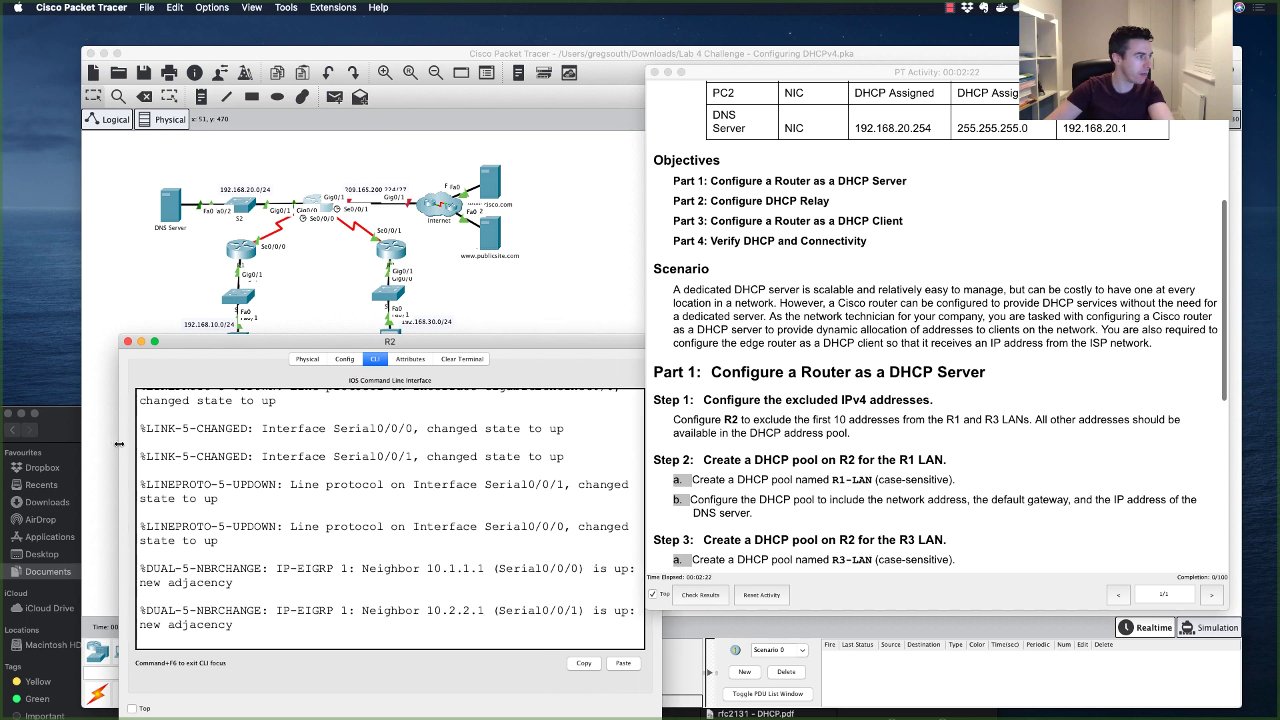
drag(119, 444, 70, 445)
click(248, 510)
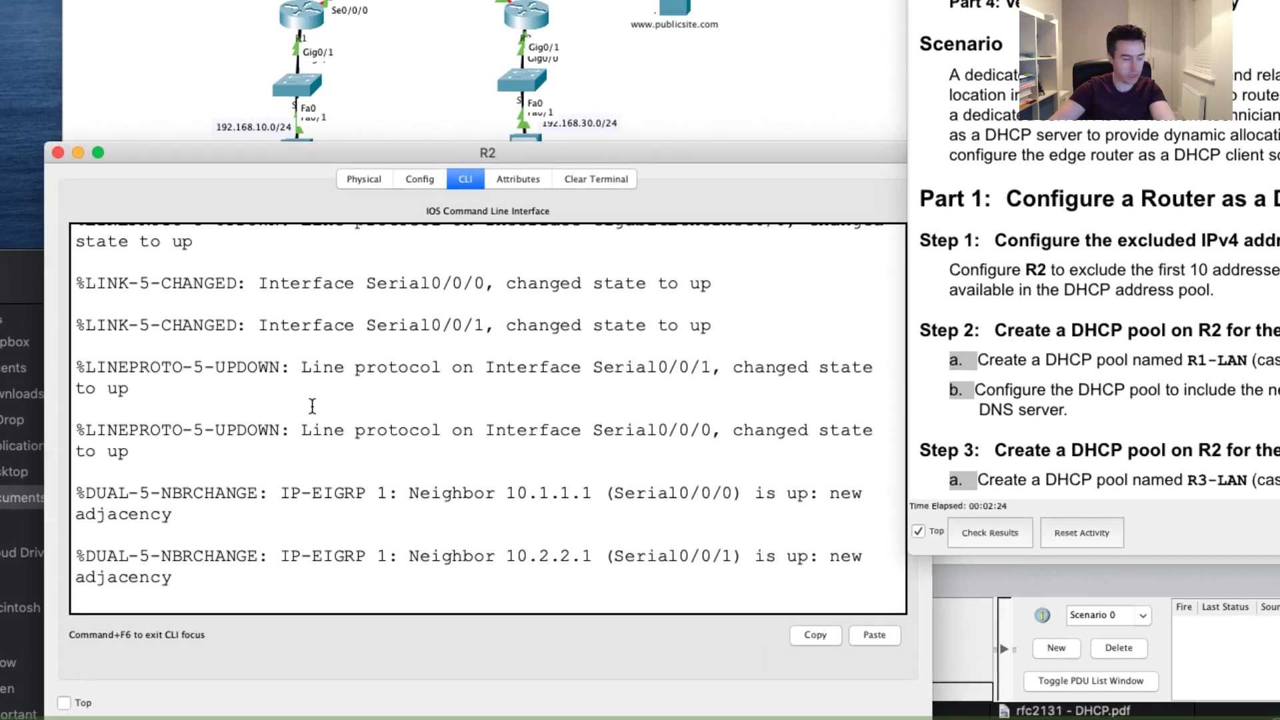
Enter privileged EXEC mode and then global configuration mode on R2
key(Return)
key(Return)
key(Return)
text(en)
key(Return)
text(conf t)
key(Return)
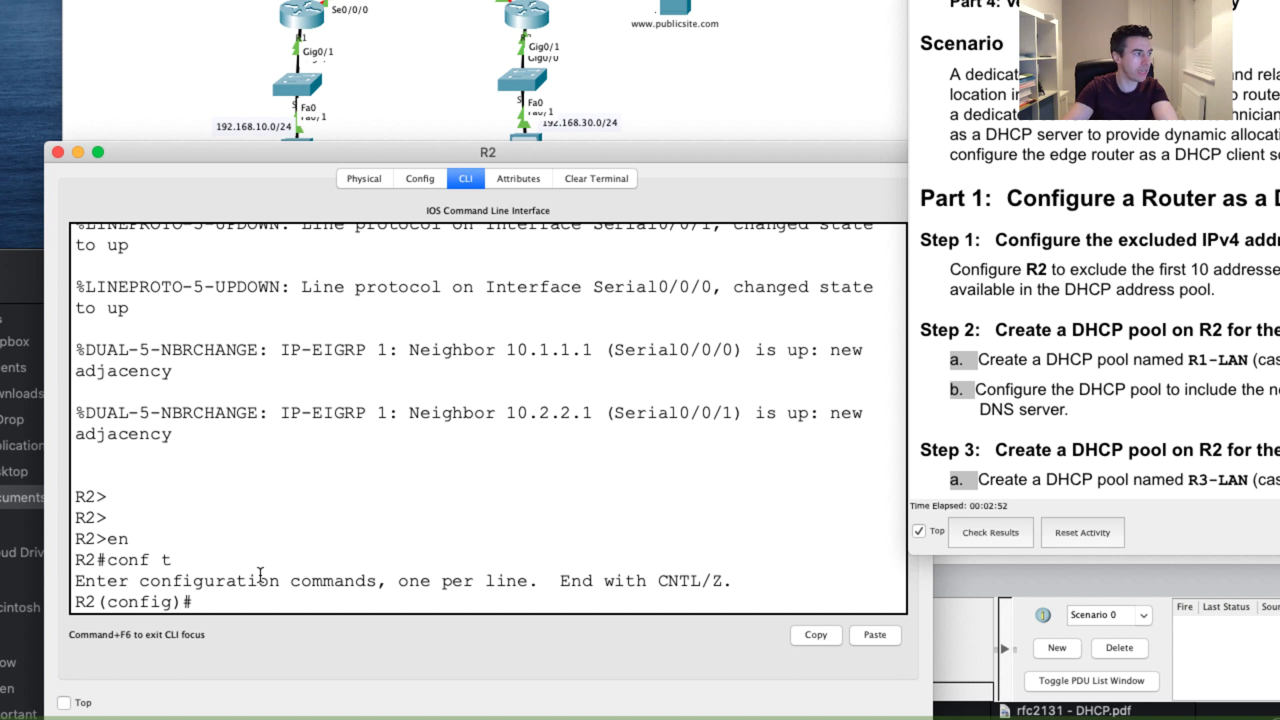
Exclude the addresses 192.168.10.1 through 192.168.10.10 from DHCP assignment on R2
text(i)
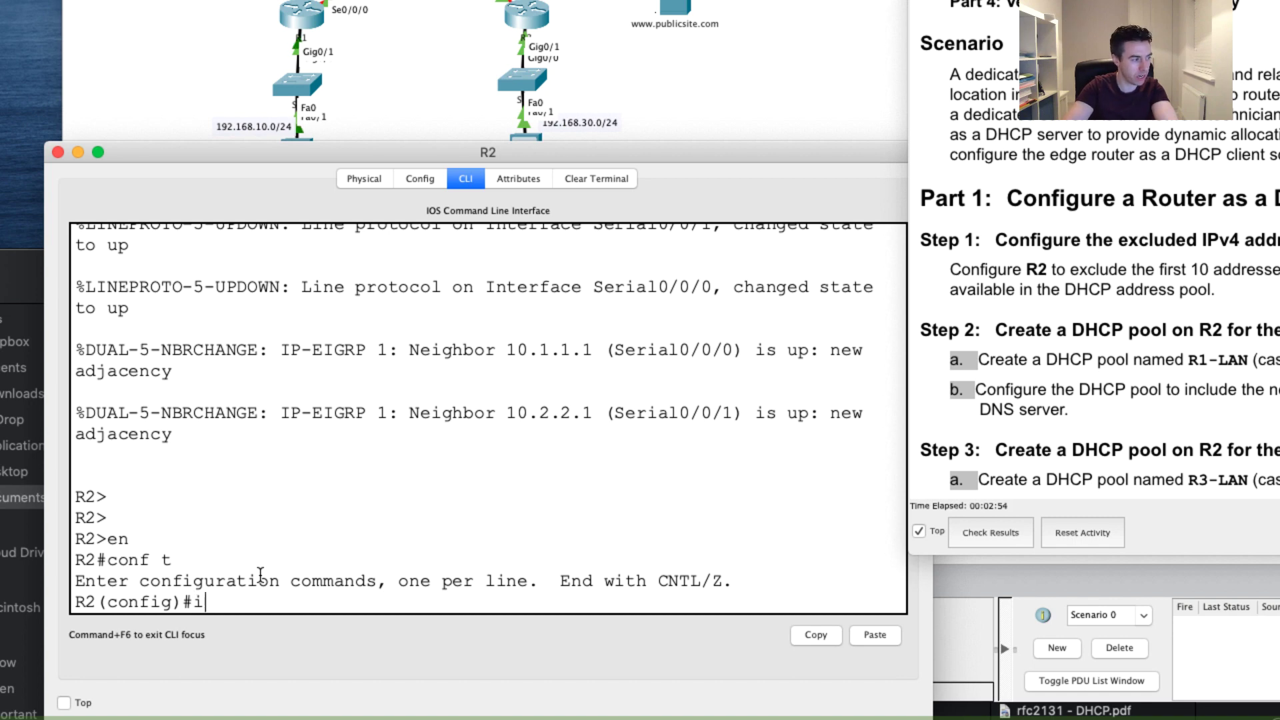
text(p dh)
key(Tab)
text(ex)
key(Tab)
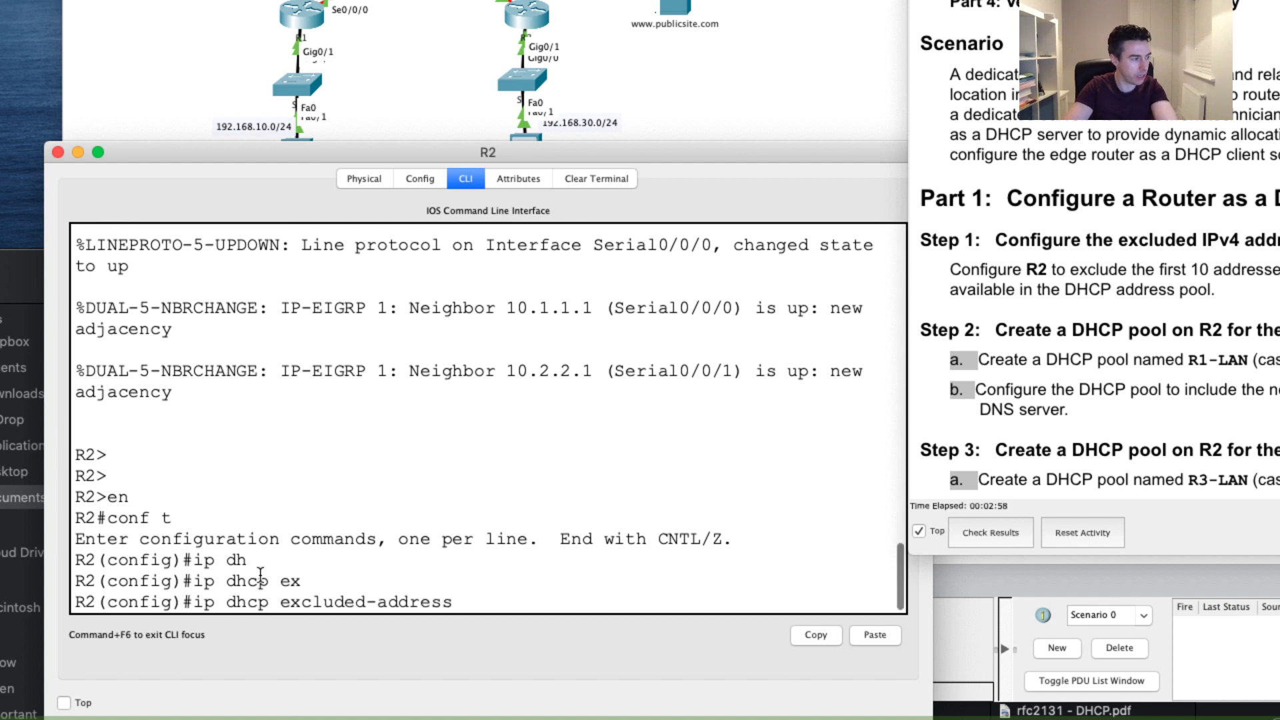
text(1)
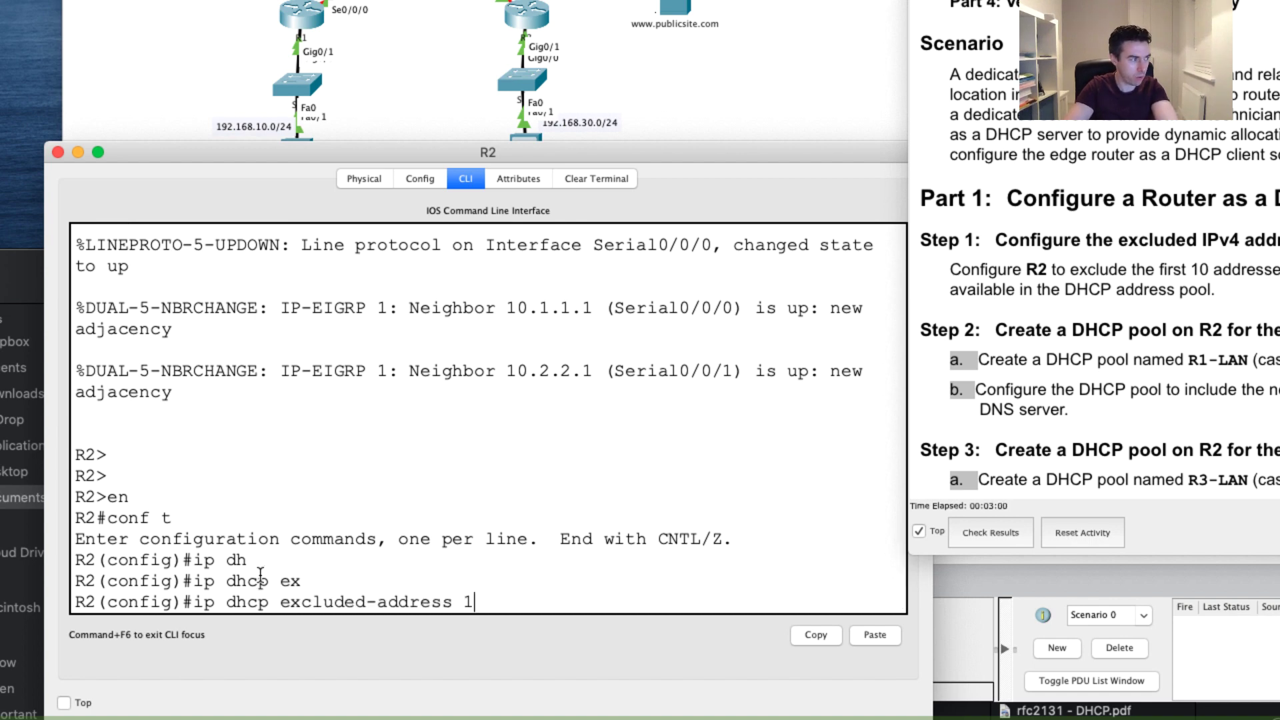
text(92.168.)
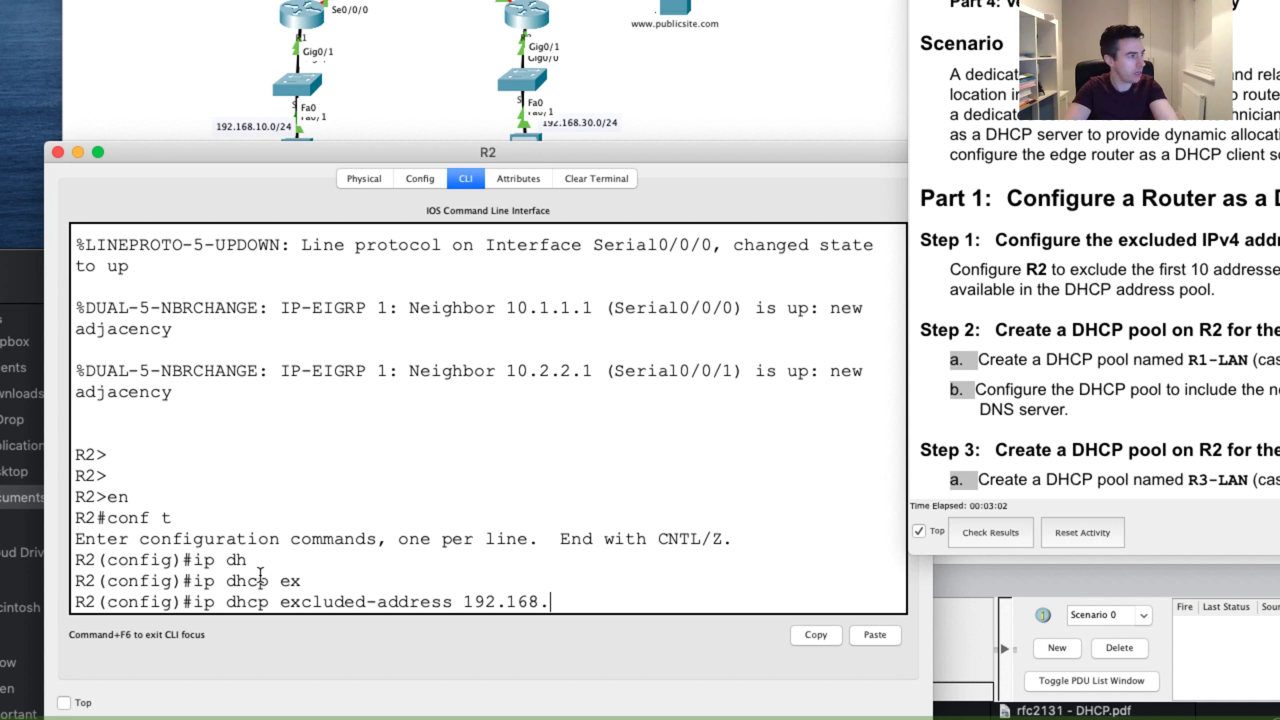
text(10.1)
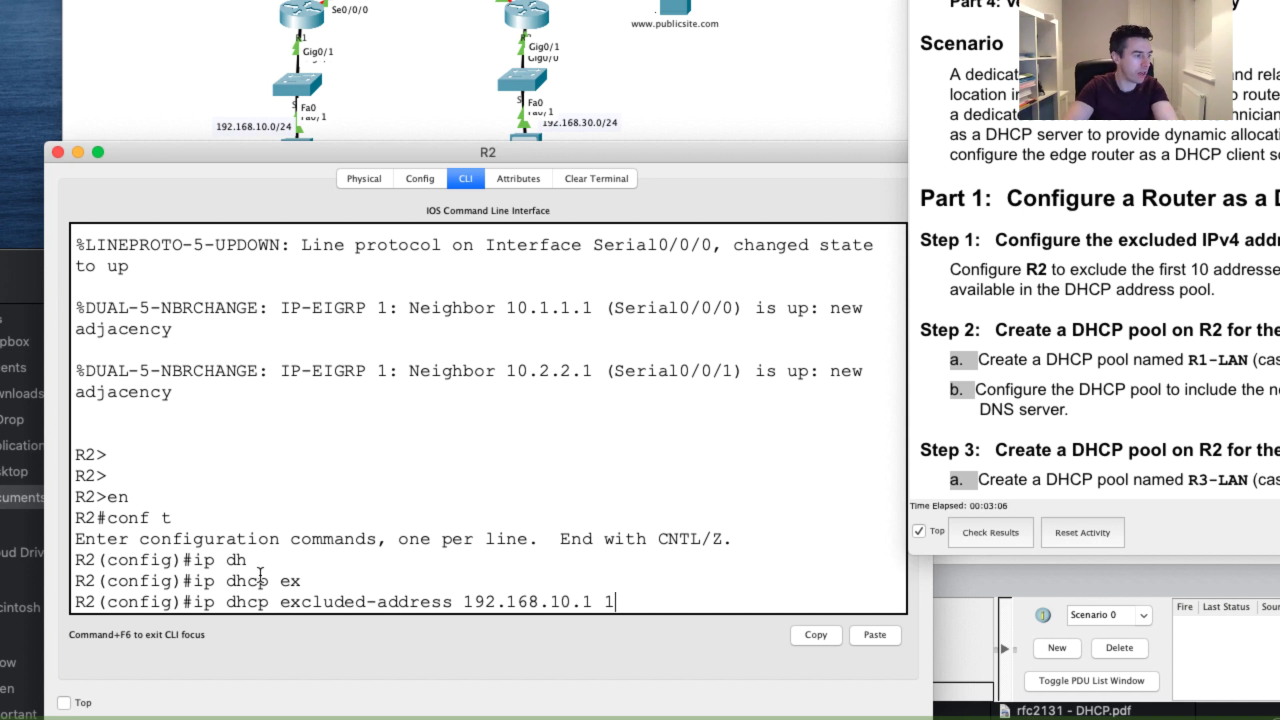
text( 192.168.)
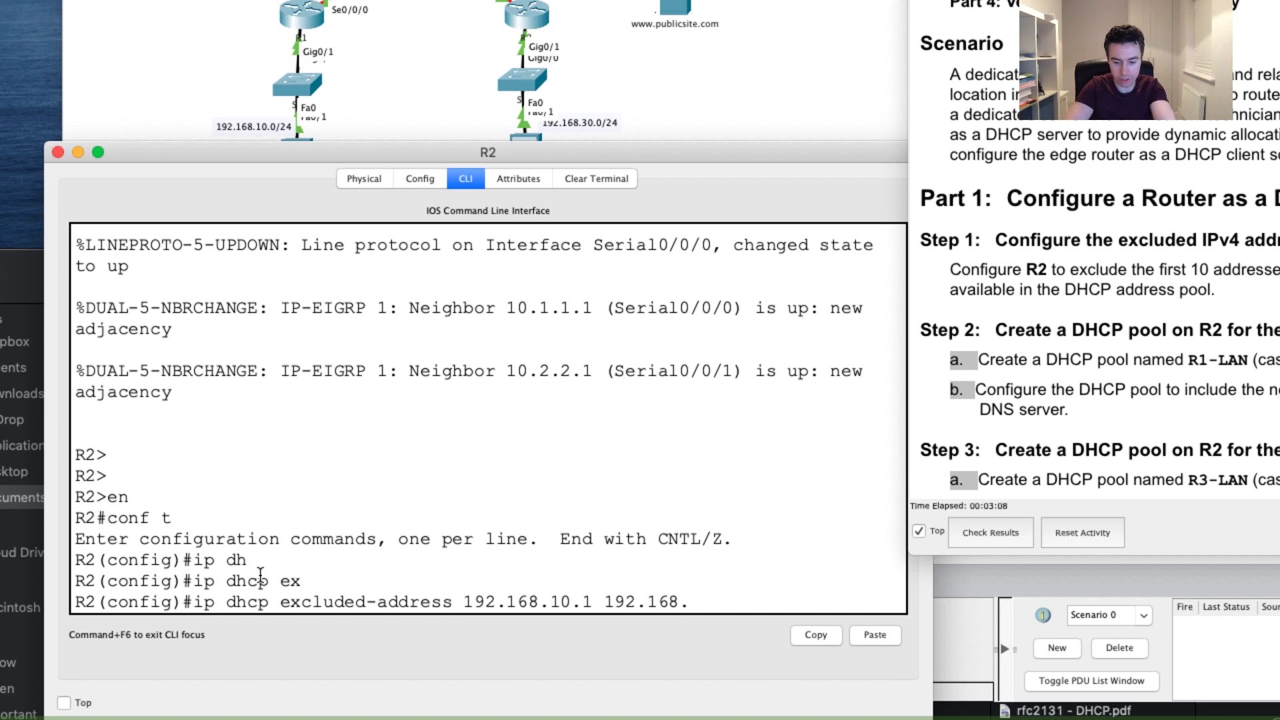
text(10)
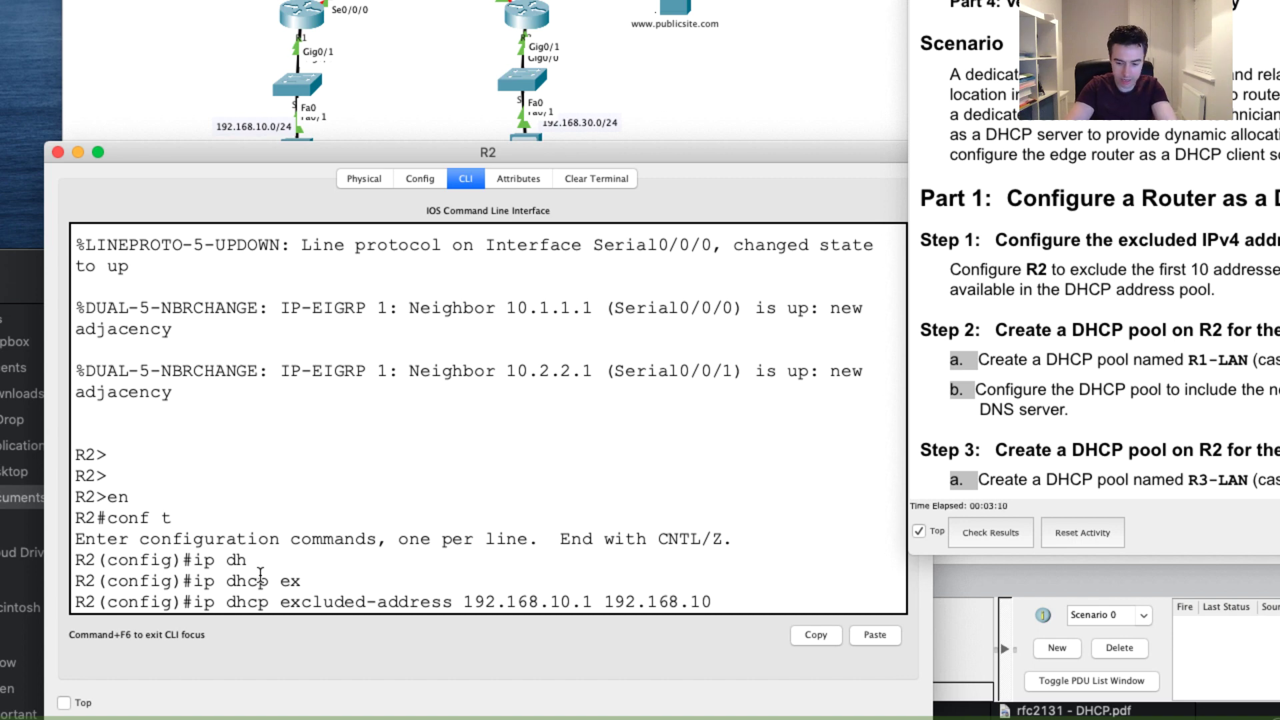
text(.10)
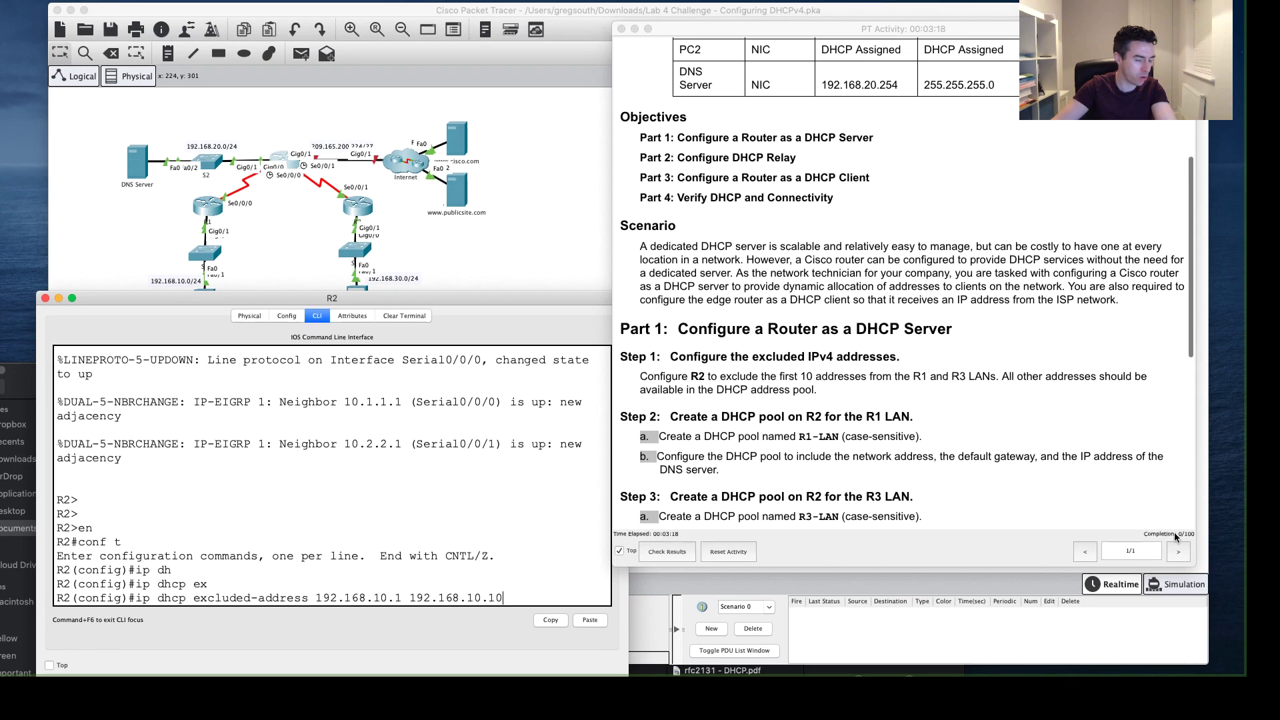
key(Return)
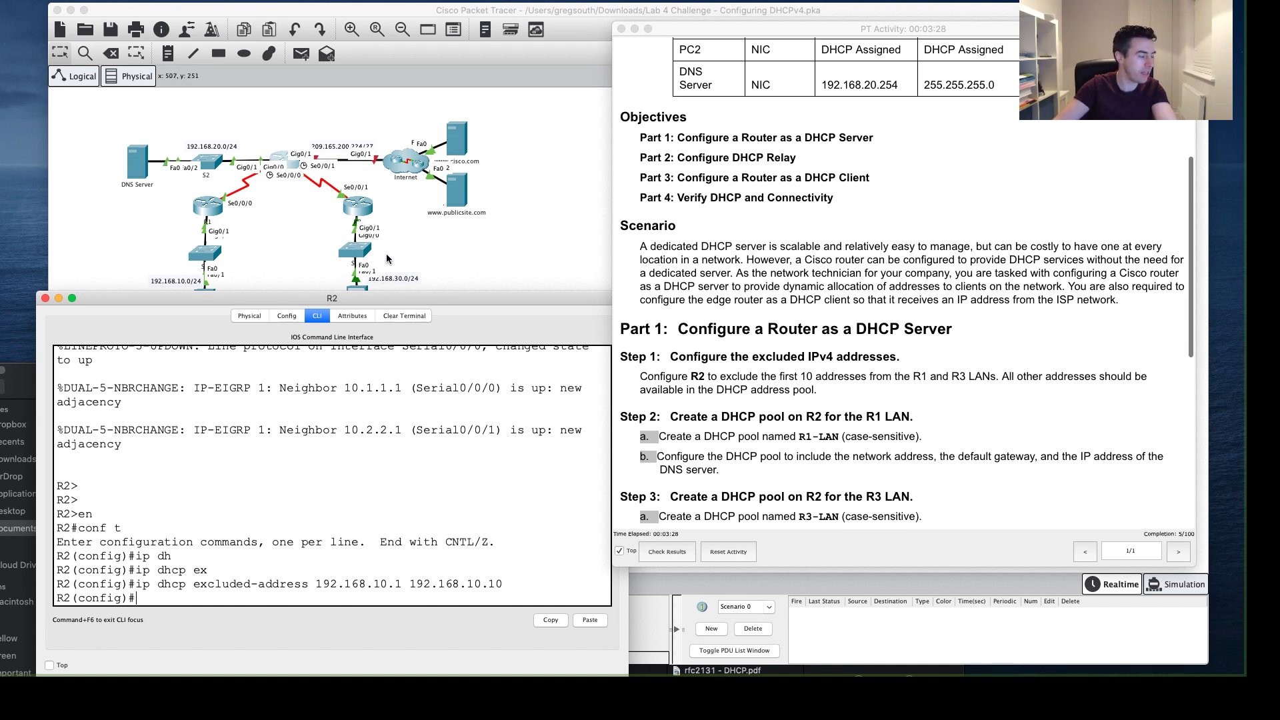
Reuse the previous exclusion command on R2 to exclude 192.168.30.1 through 192.168.30.10 from DHCP
key(Up)
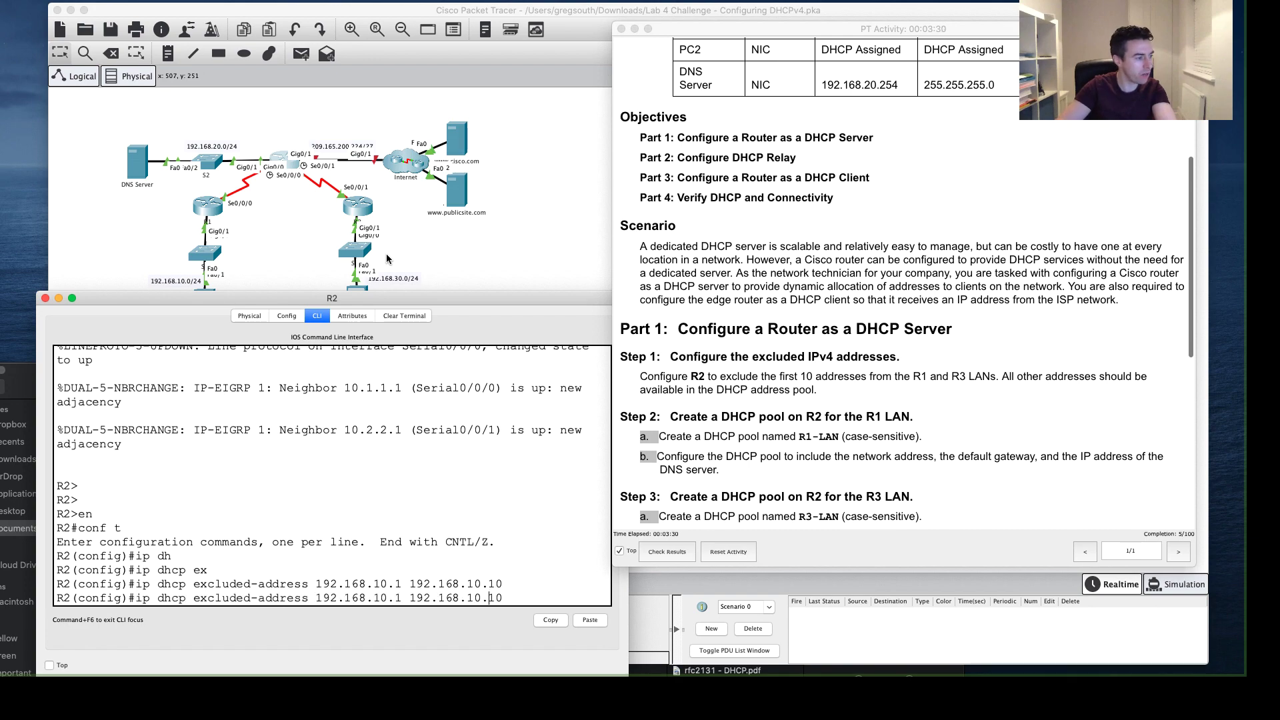
key(Left)
key(Left)
key(Left)
key(Left)
key(Left)
key(Left)
key(Left)
key(Left)
key(Left)
key(Left)
key(Left)
key(Left)
key(Left)
key(Left)
key(Left)
key(Left)
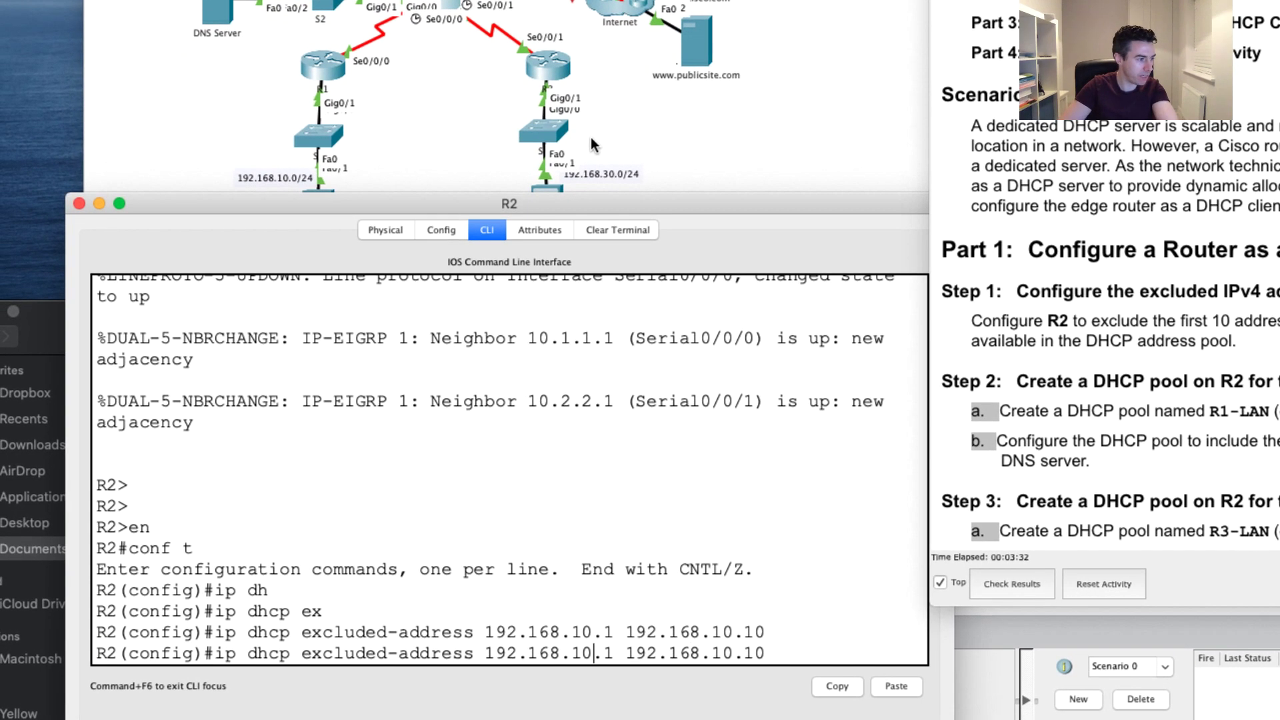
key(BackSpace)
text(3)
key(Right)
key(Right)
key(Right)
key(Right)
key(Right)
key(Right)
key(Right)
key(Right)
key(Right)
key(Right)
key(Right)
key(Right)
key(Right)
key(BackSpace)
text(3)
key(Return)
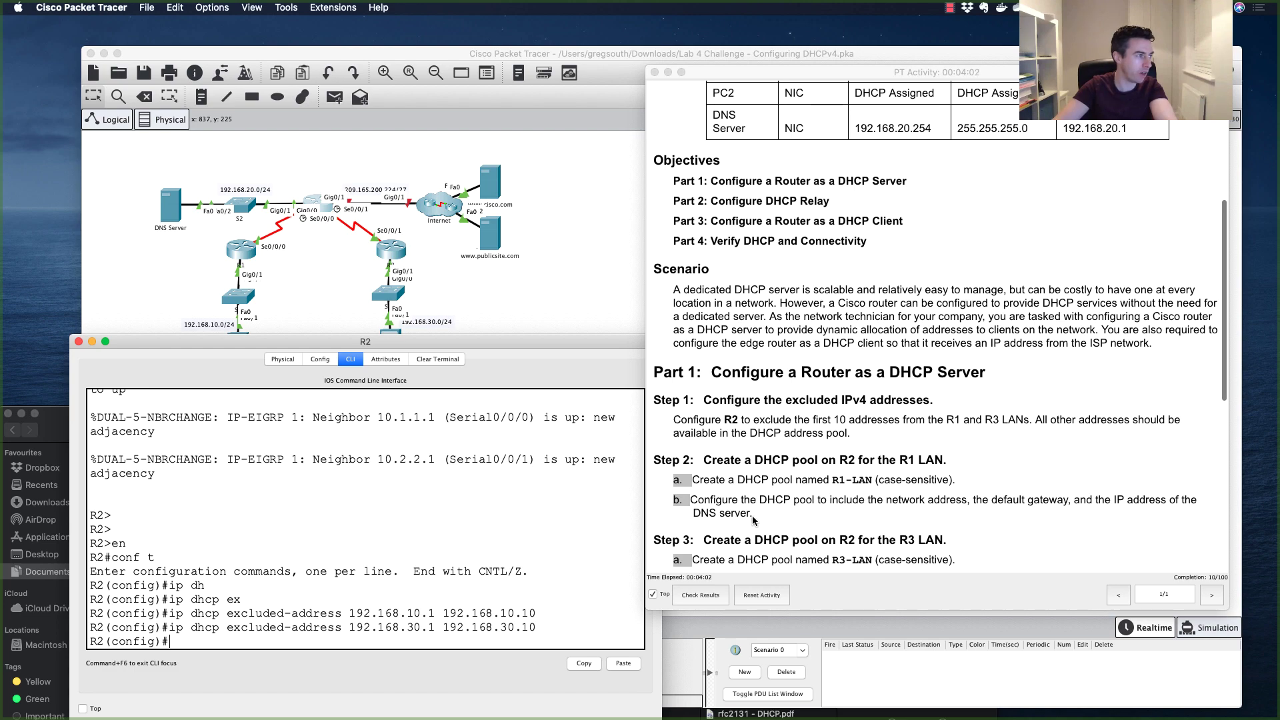
Create a DHCP pool named R1-LAN on R2
key(Return)
key(Return)
key(Return)
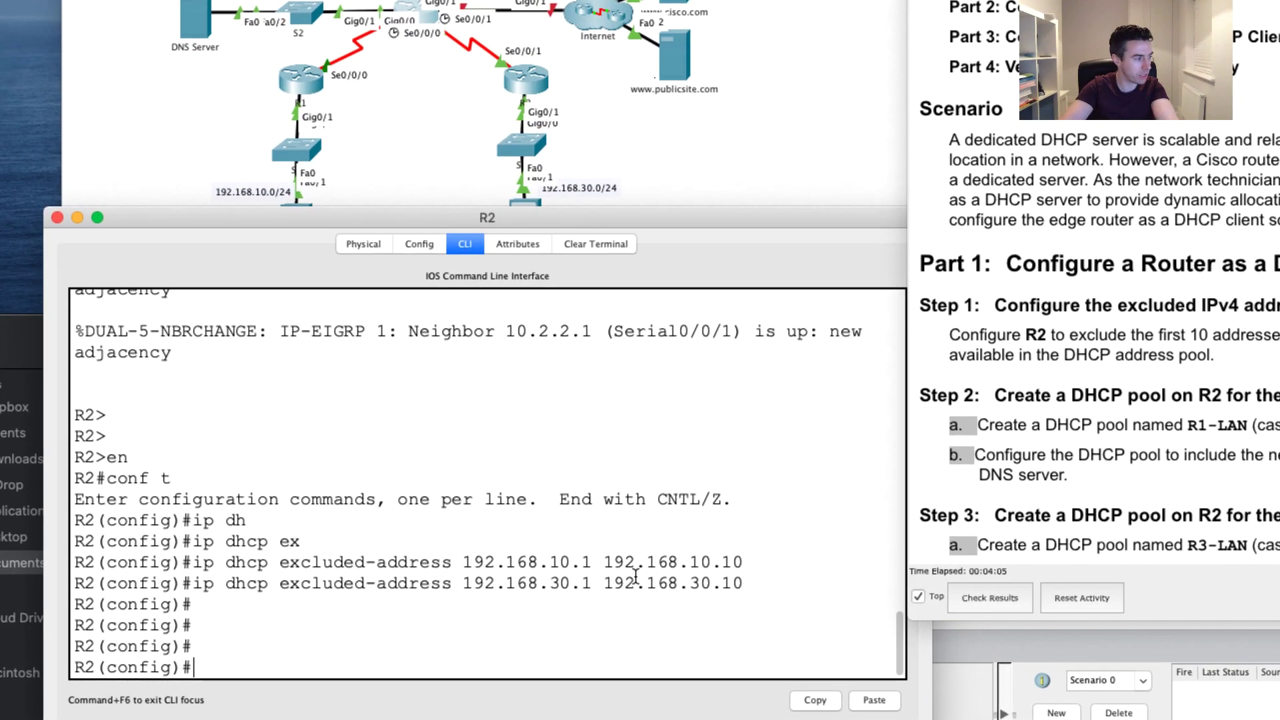
text(ip dh)
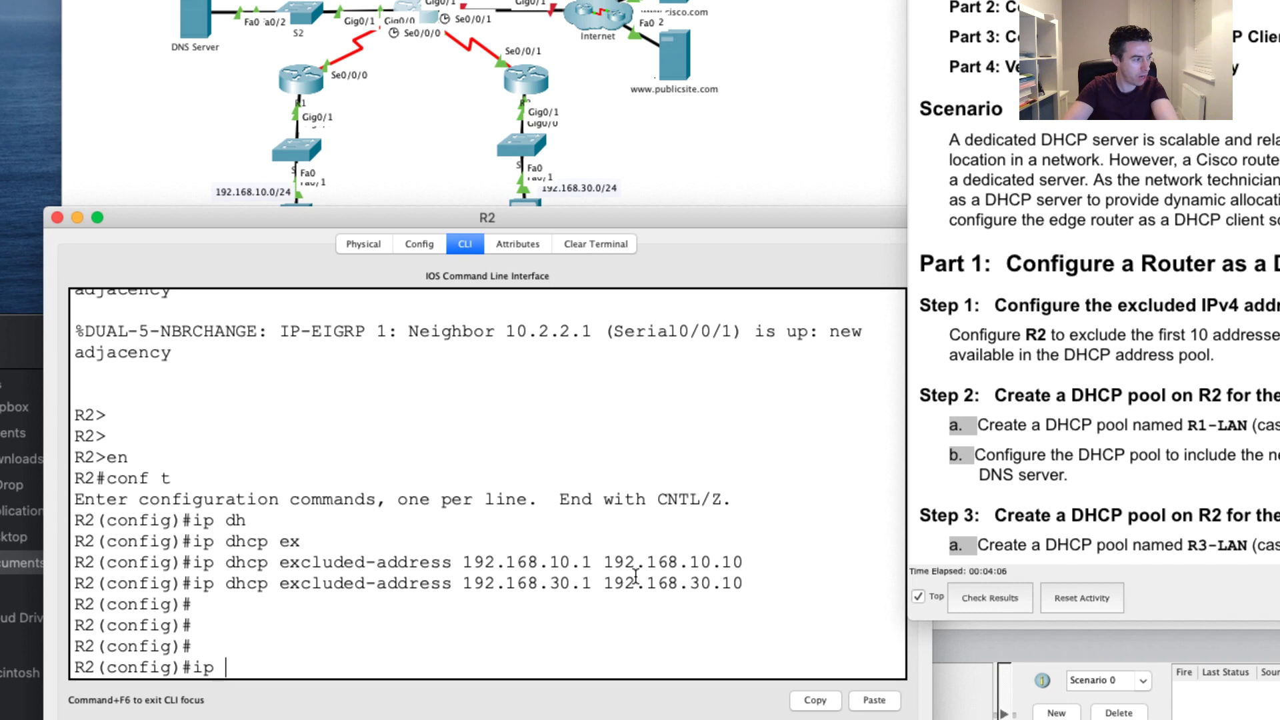
key(Tab)
text(po)
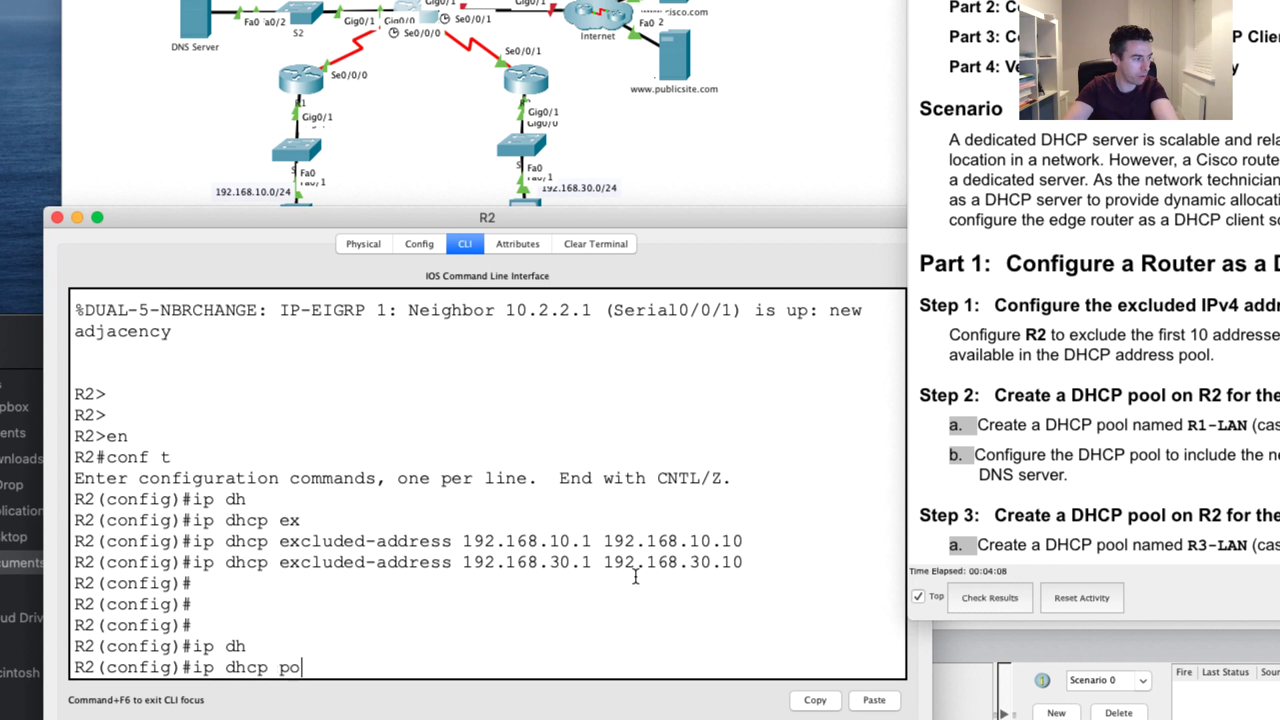
key(Tab)
text(R1-LAN)
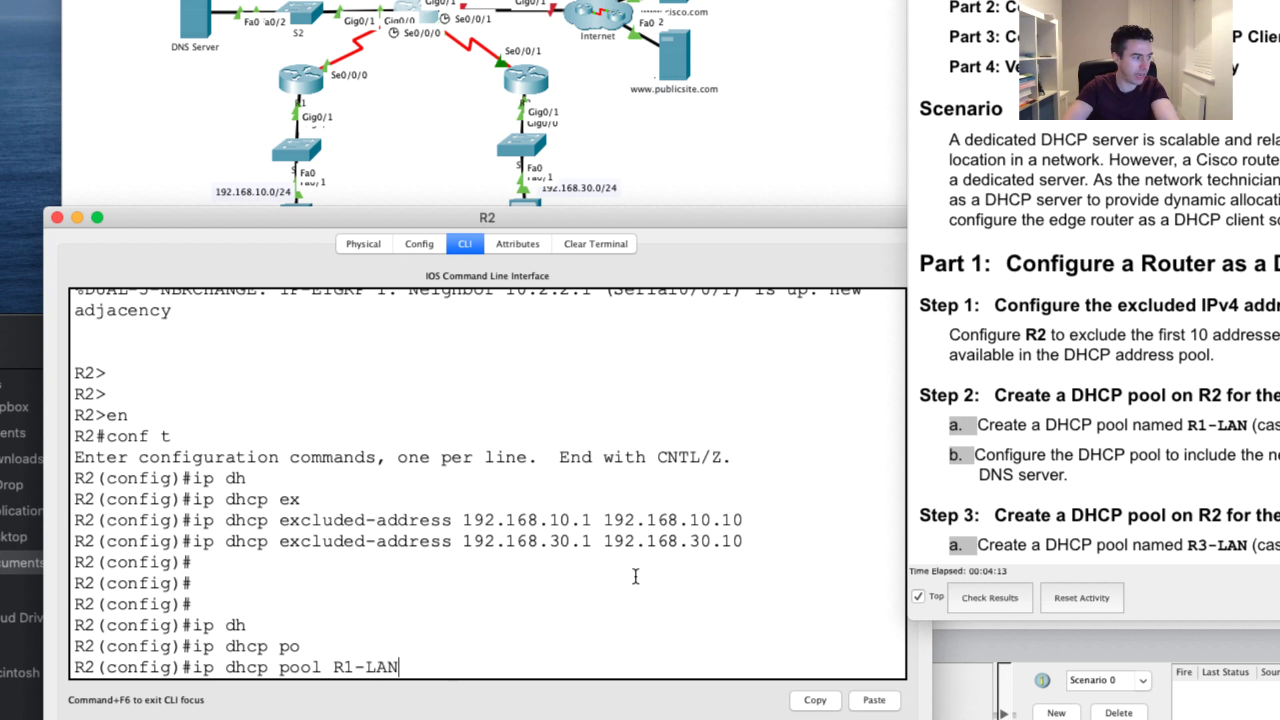
key(Return)
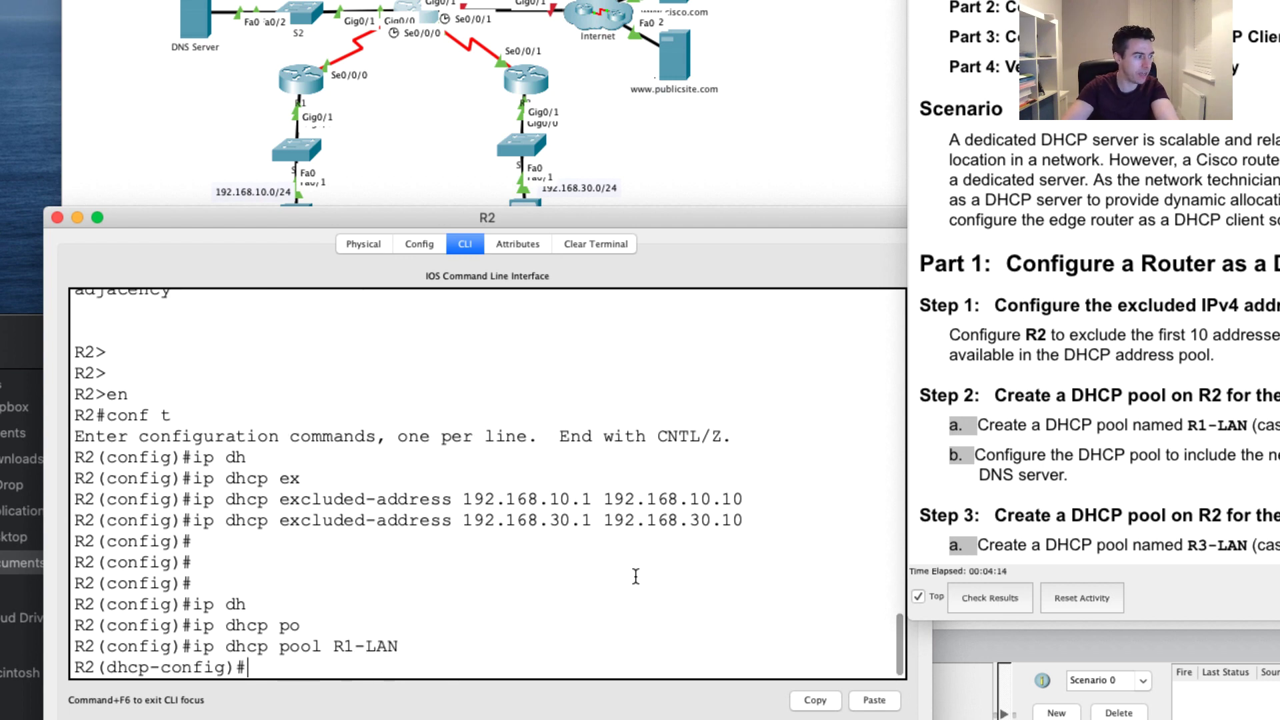
Set the R1-LAN pool's network to 192.168.10.0 with mask 255.255.255.0
text(network 192.168.)
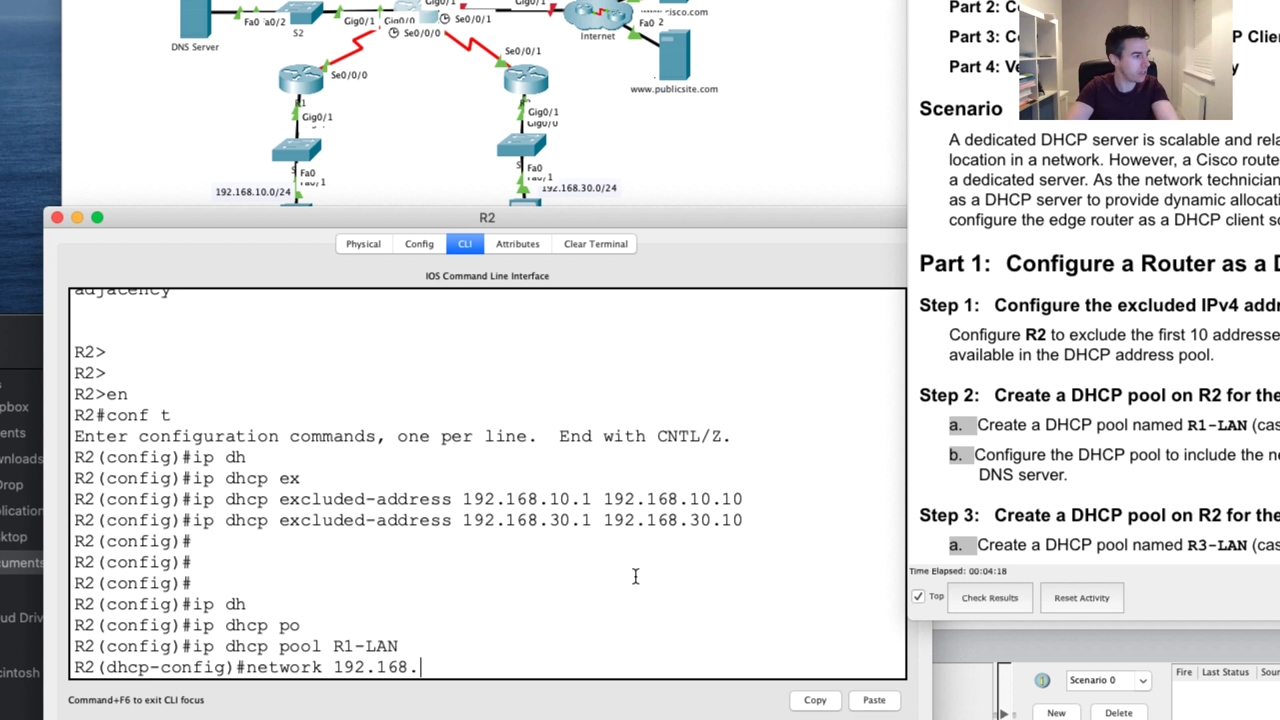
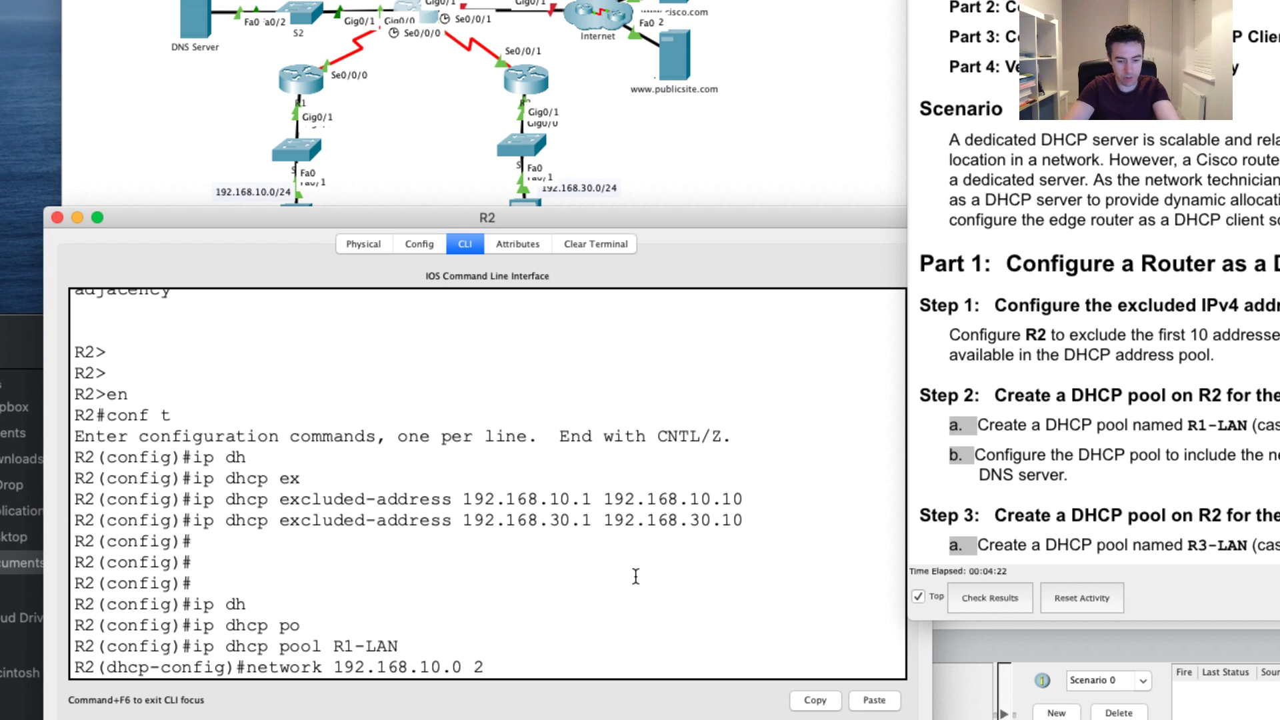
text(255.255.)
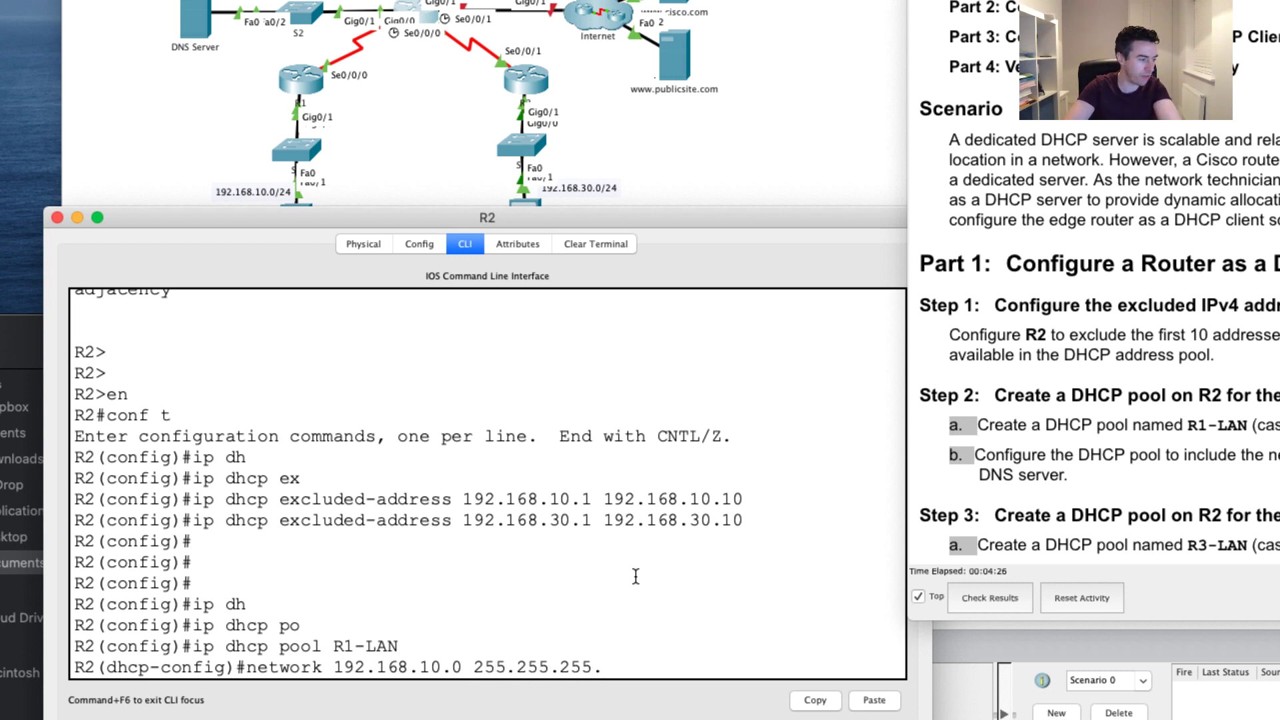
text(0)
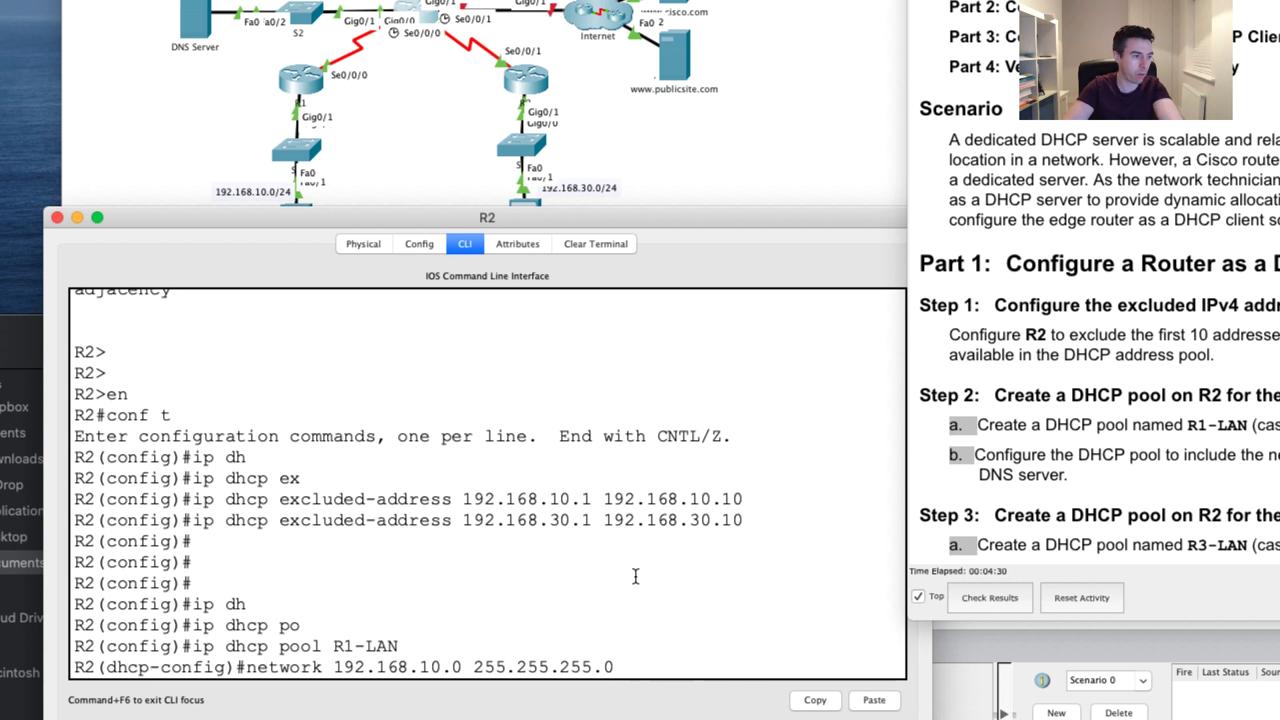
key(Return)
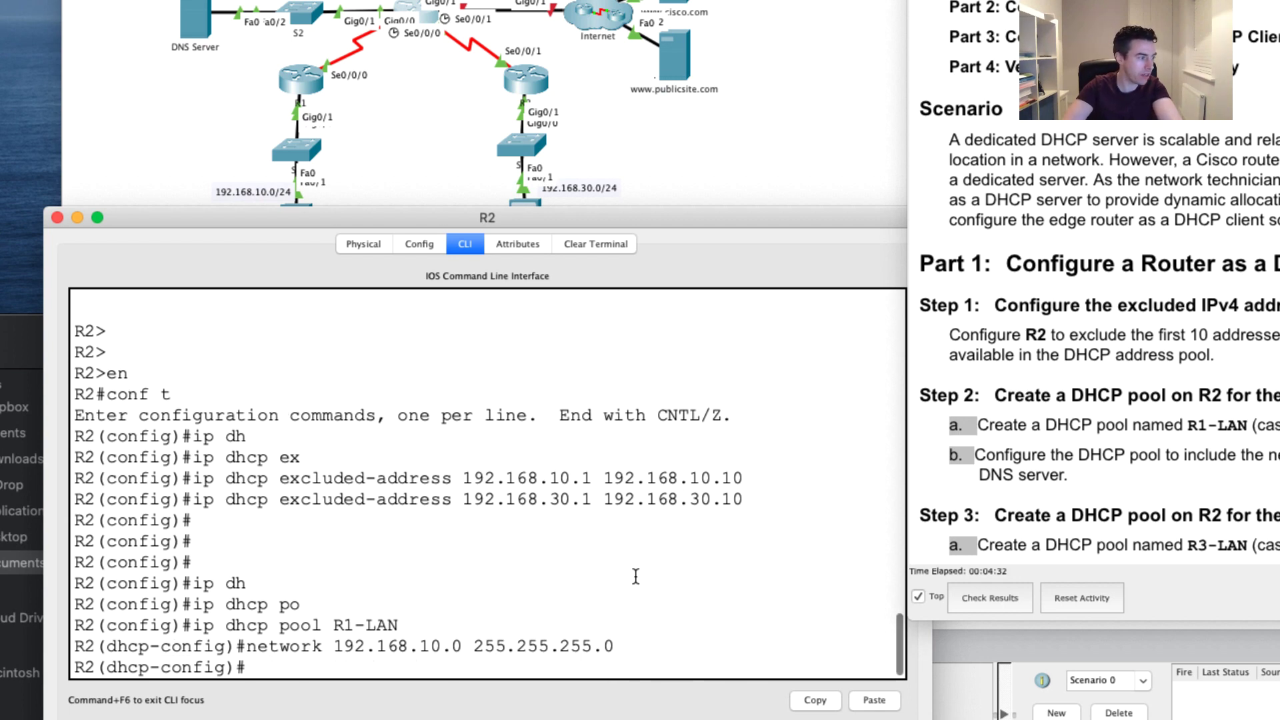
Set the R1-LAN pool's default router to 192.168.10.1, checking R1's LAN interface address in the topology
text(defa)
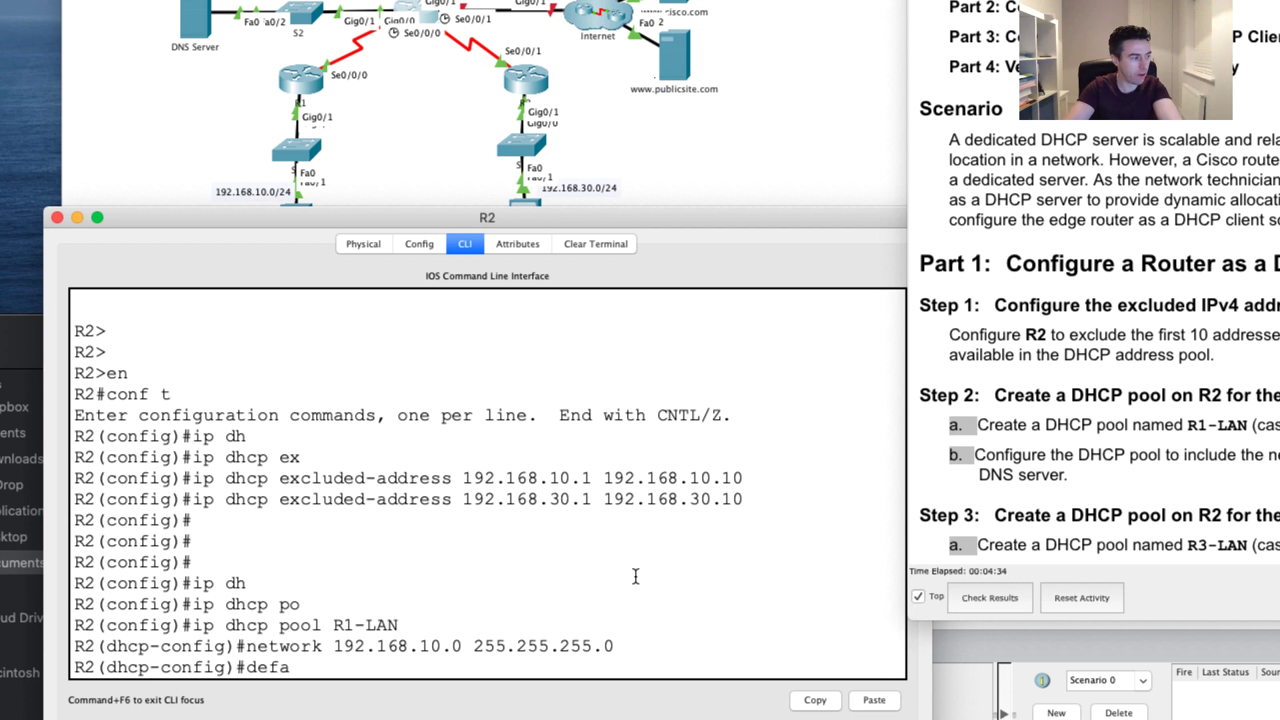
key(Tab)
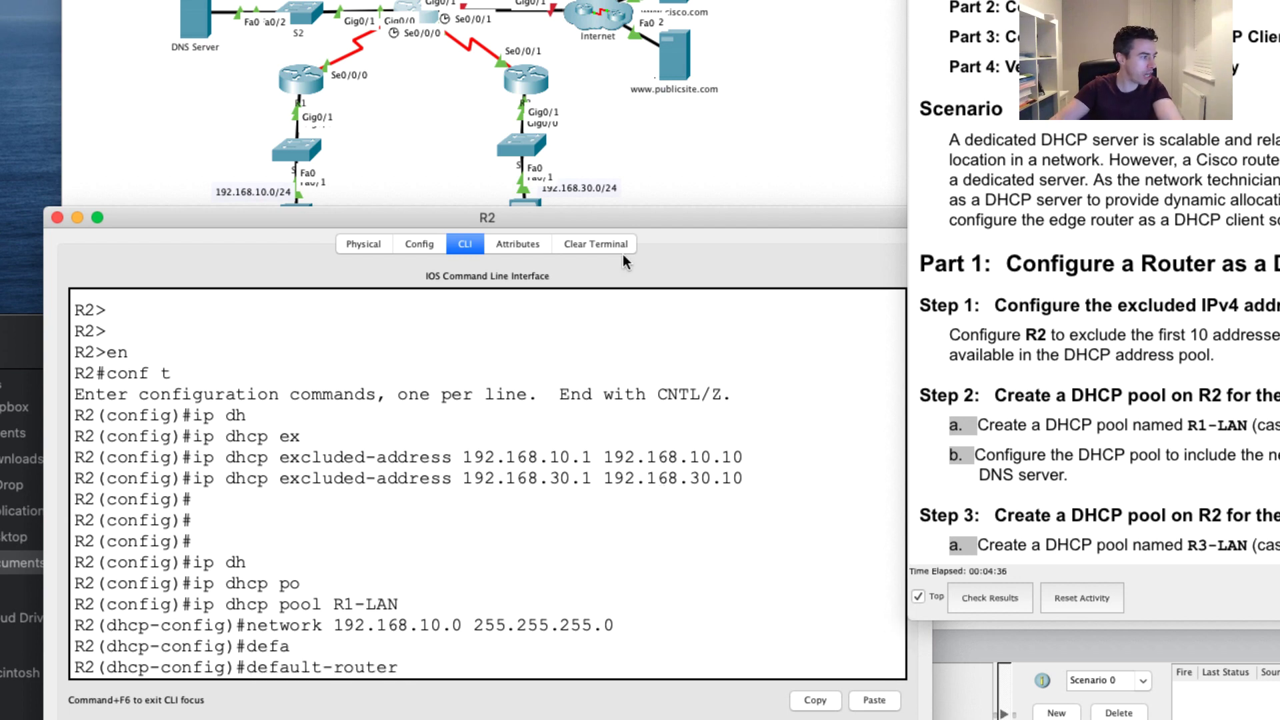
click(366, 122)
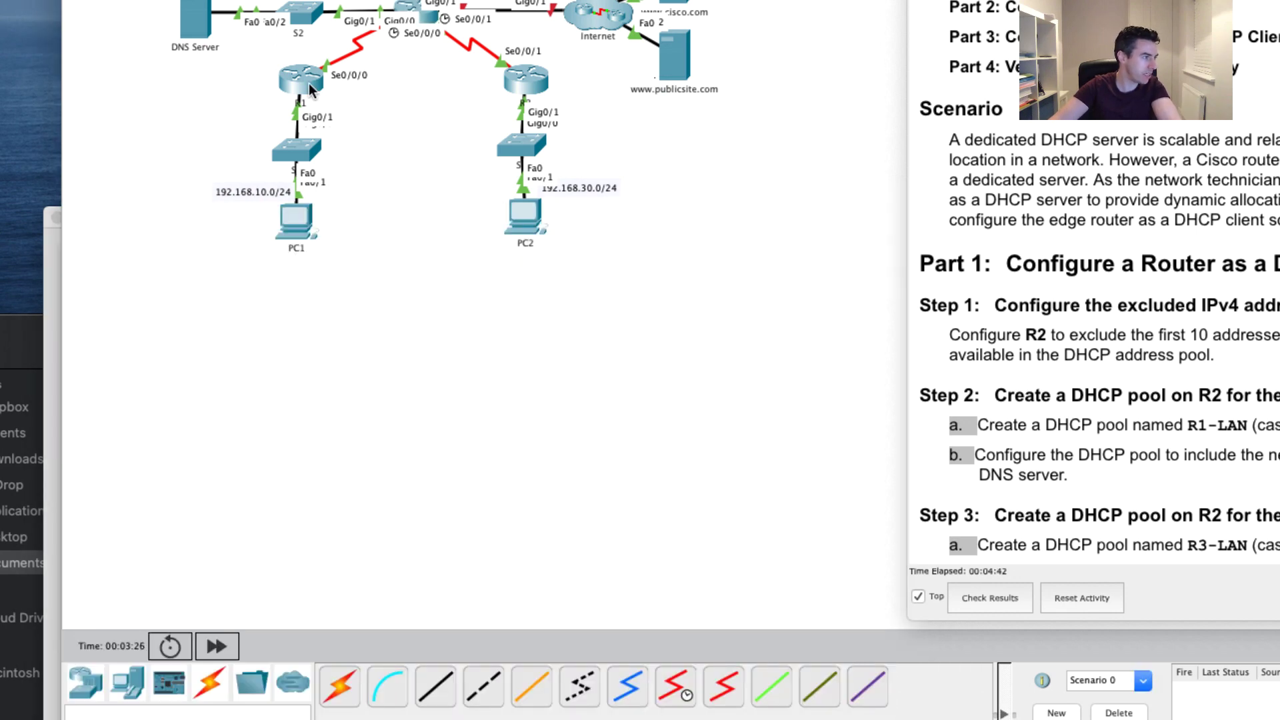
mouse_move(309, 83)
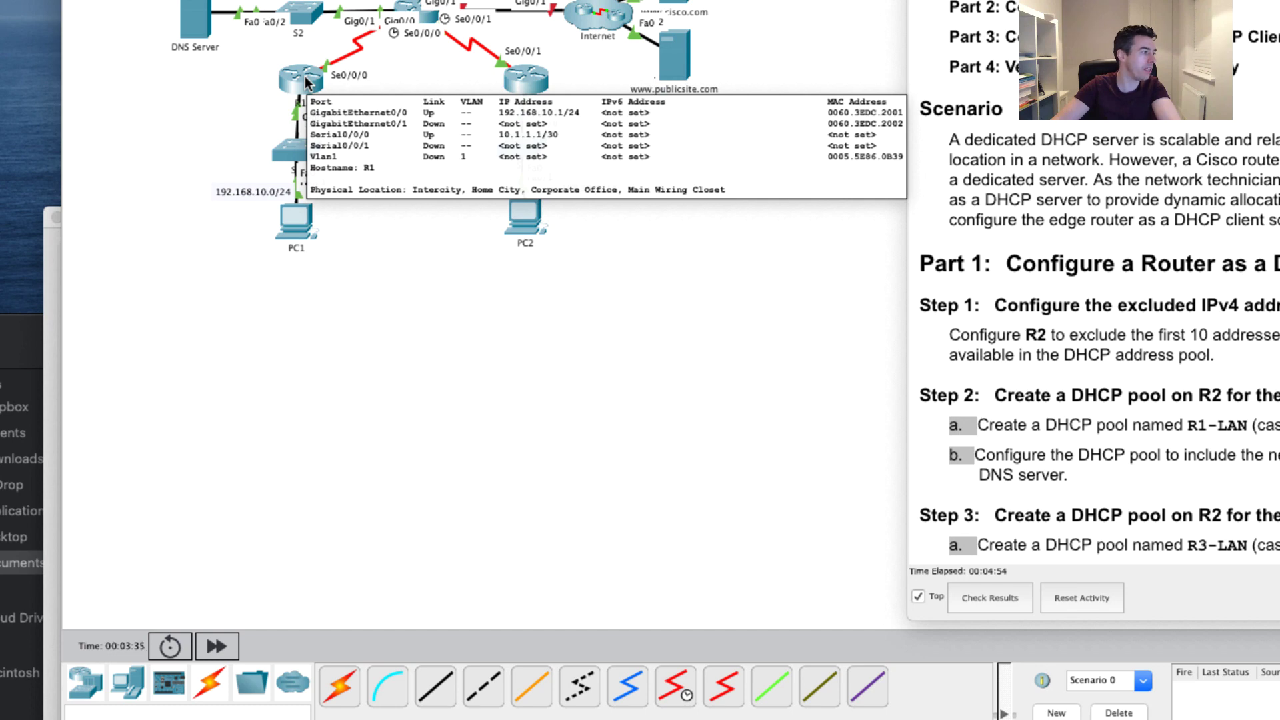
click(46, 510)
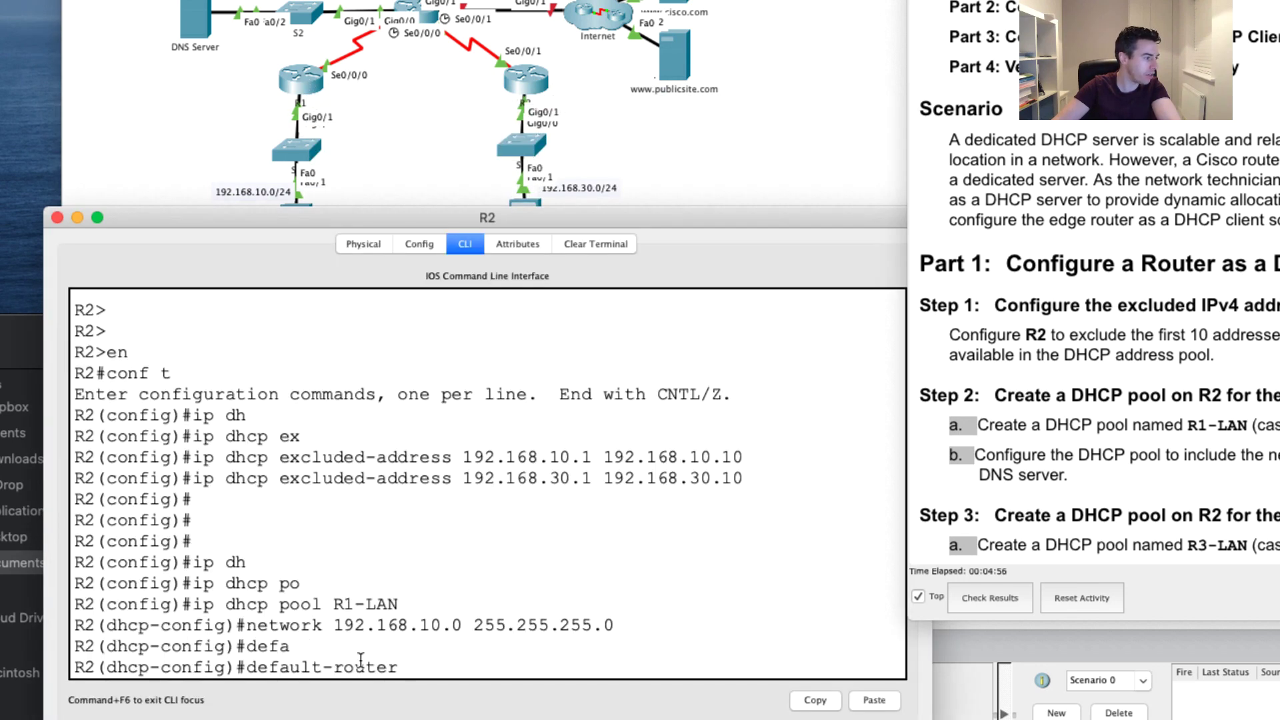
text(192)
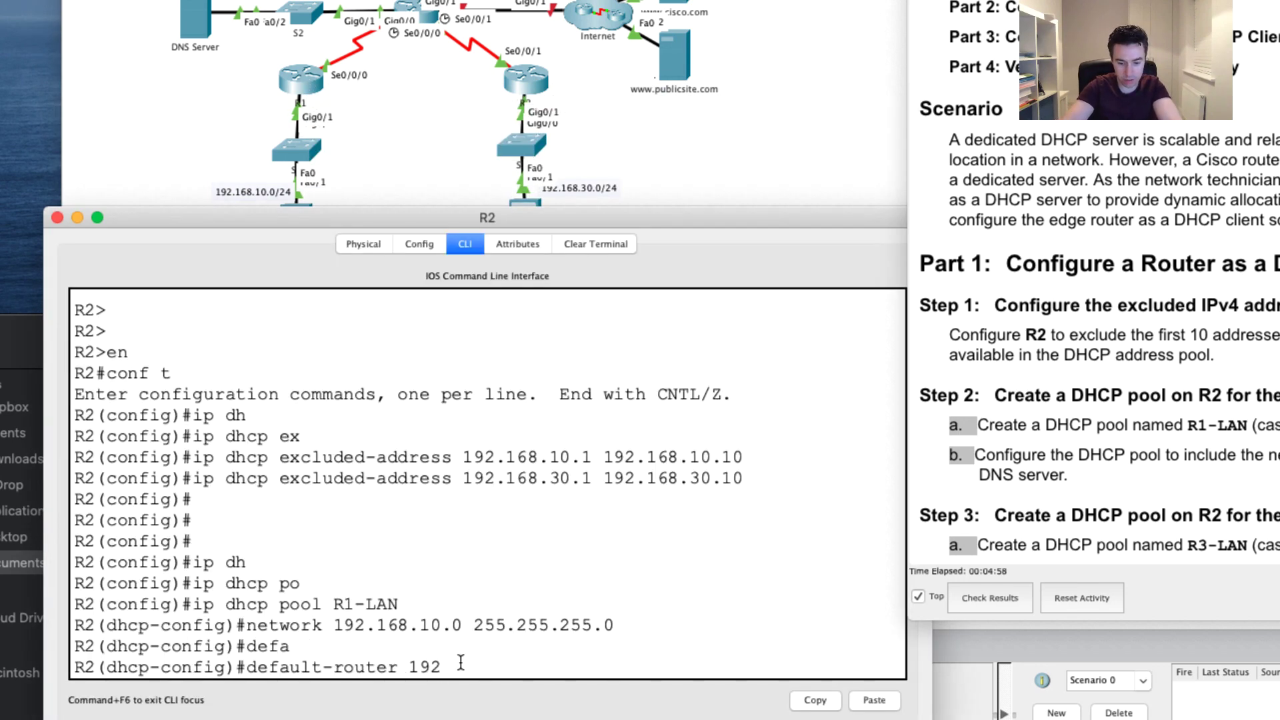
text(.168.10.1)
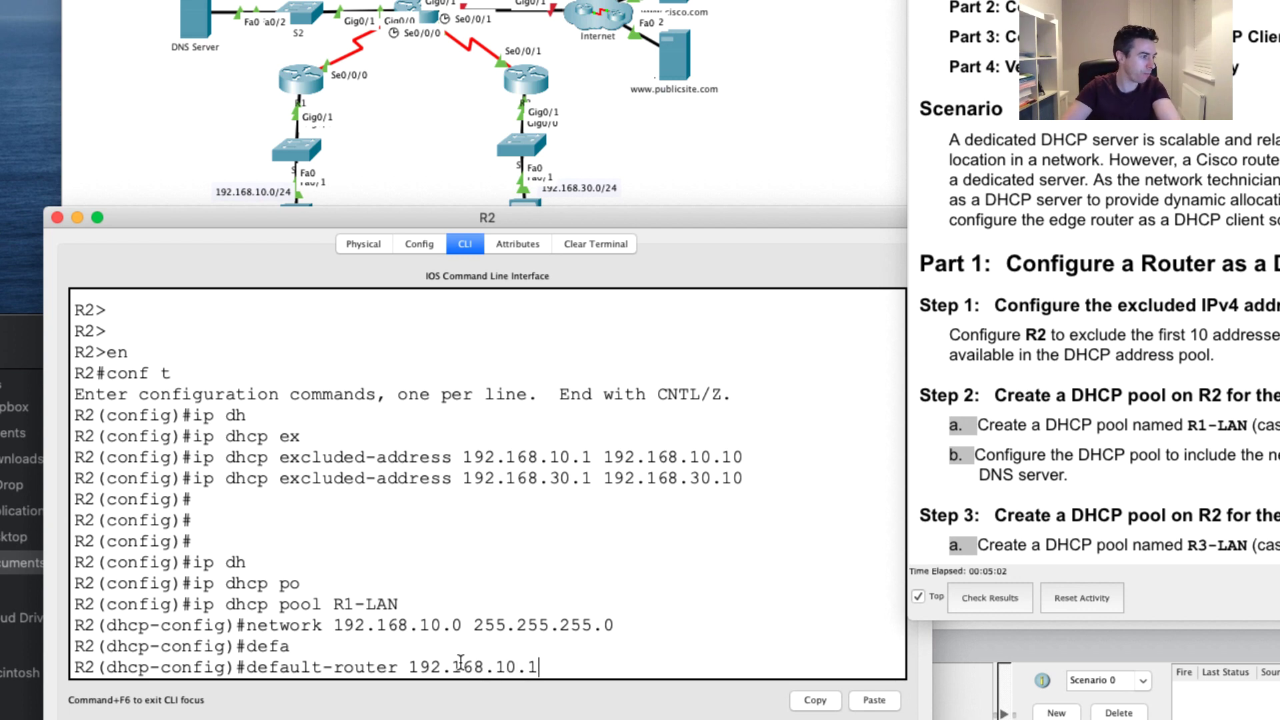
key(Return)
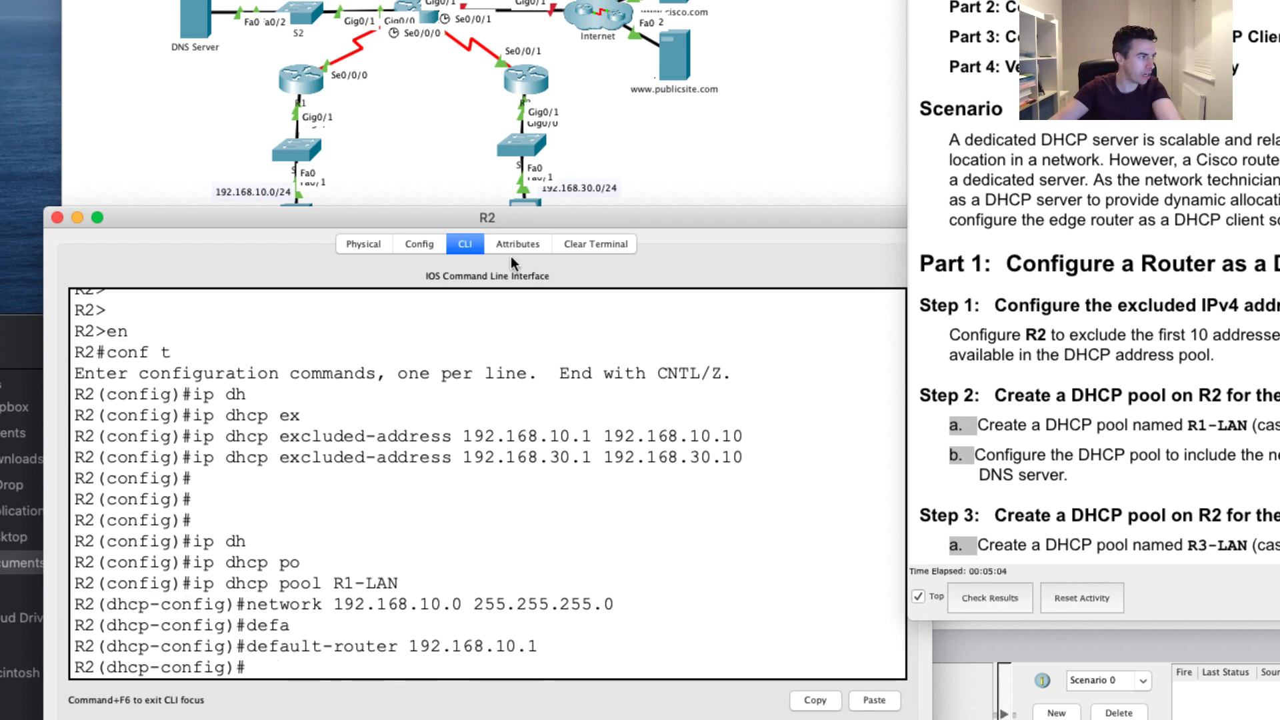
Look up the DNS server's address in the topology and set the R1-LAN pool's DNS server to 192.168.20.254
click(388, 68)
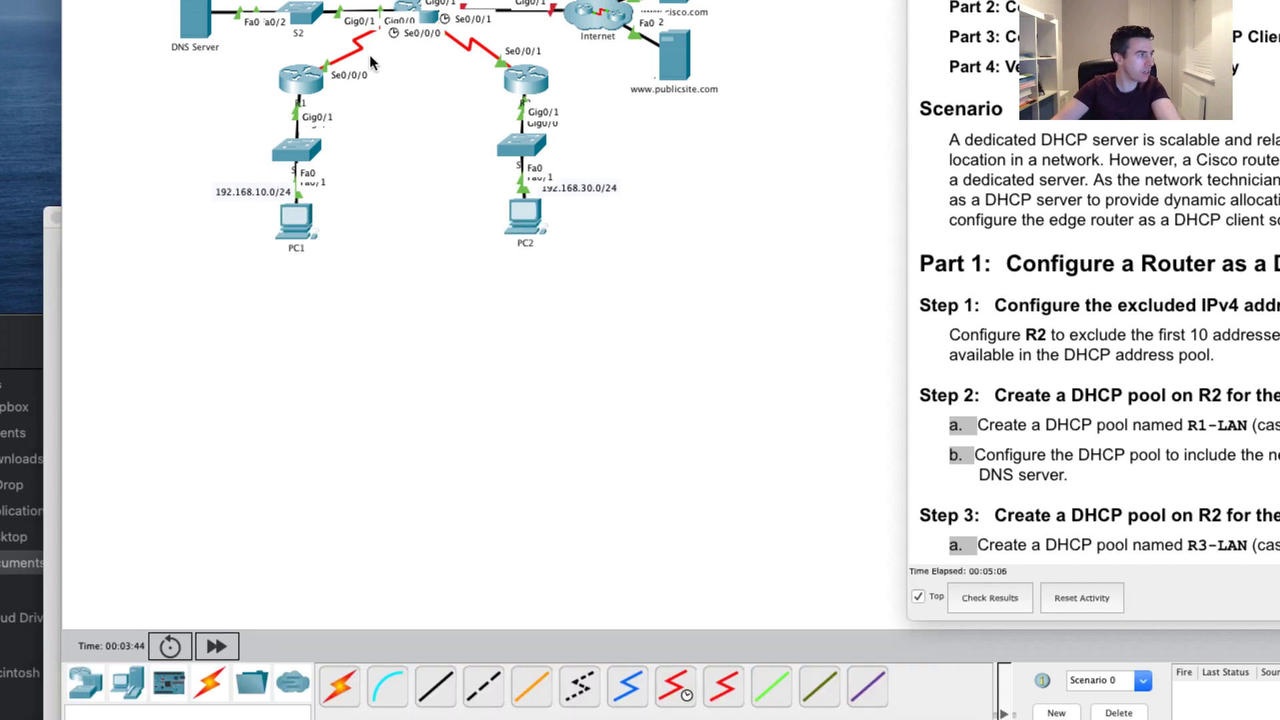
mouse_move(202, 22)
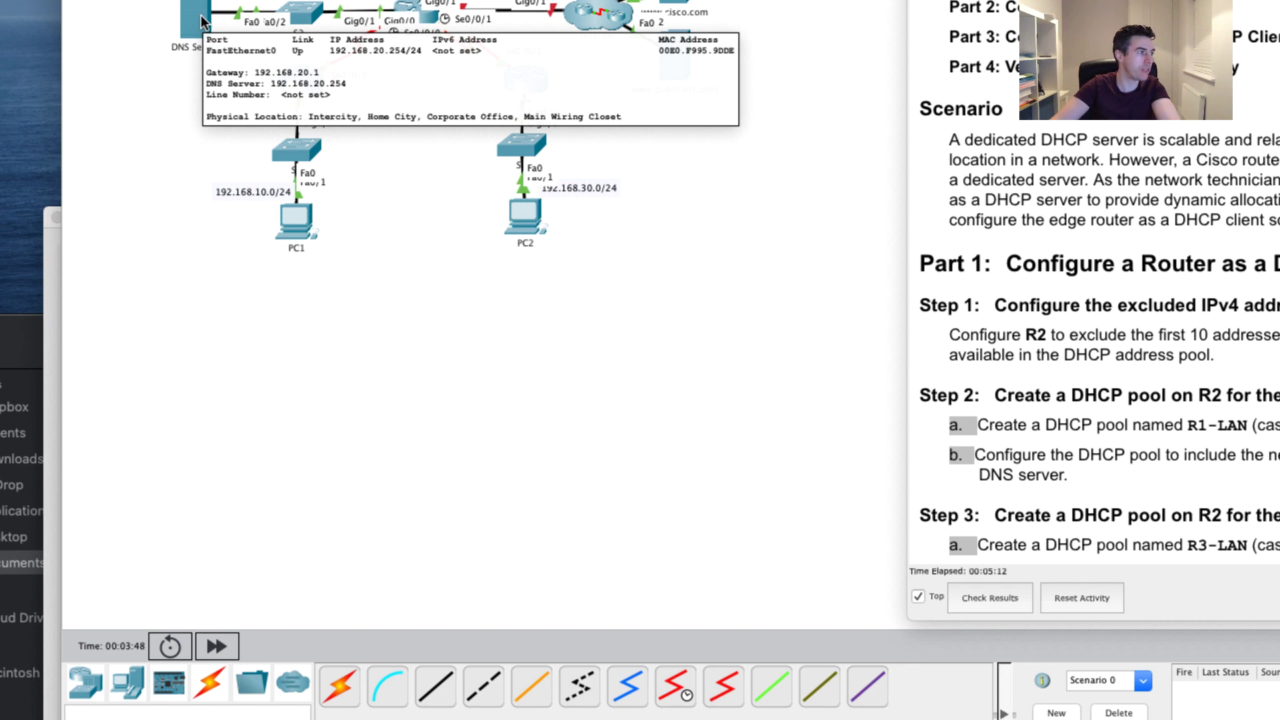
click(430, 27)
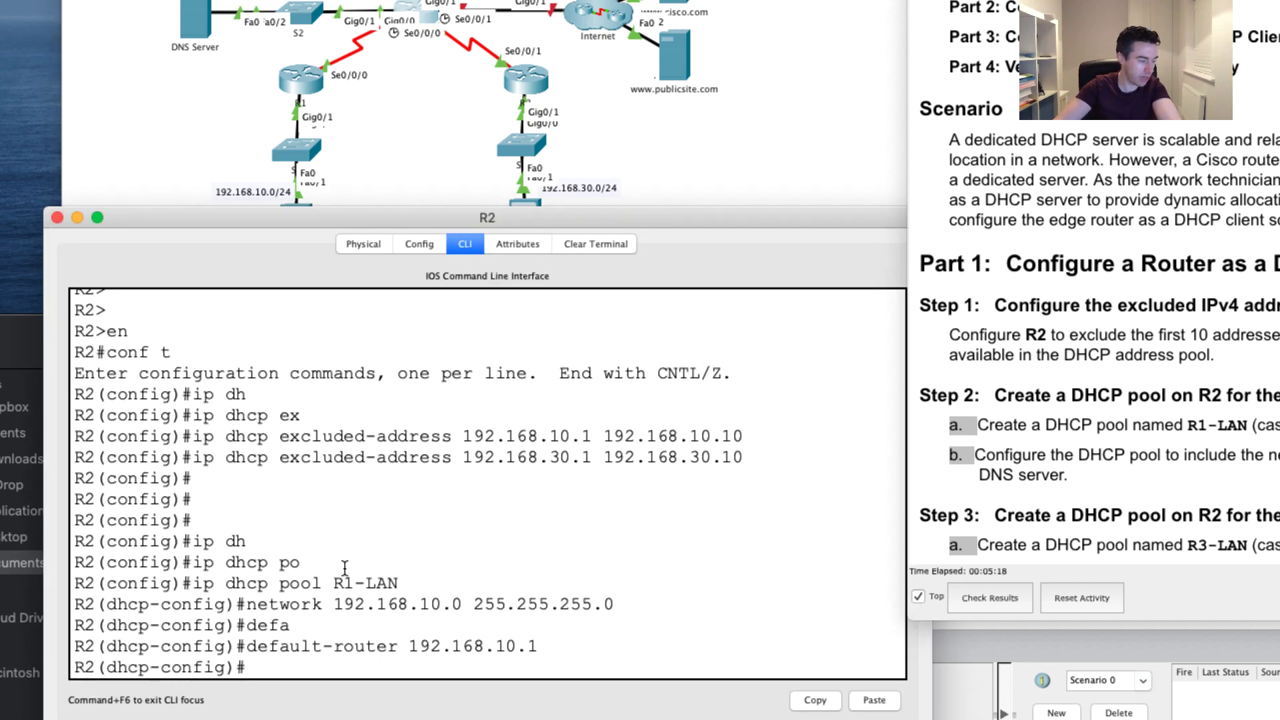
text(ns)
key(Tab)
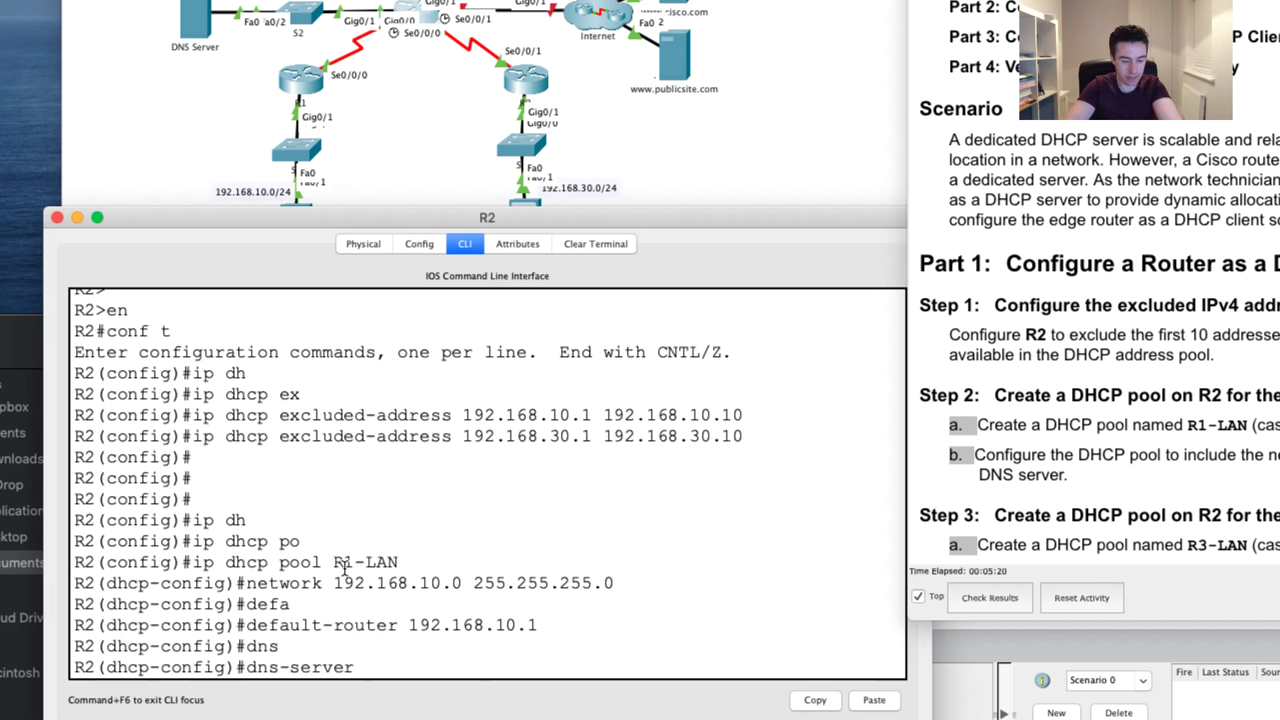
text(192.168.)
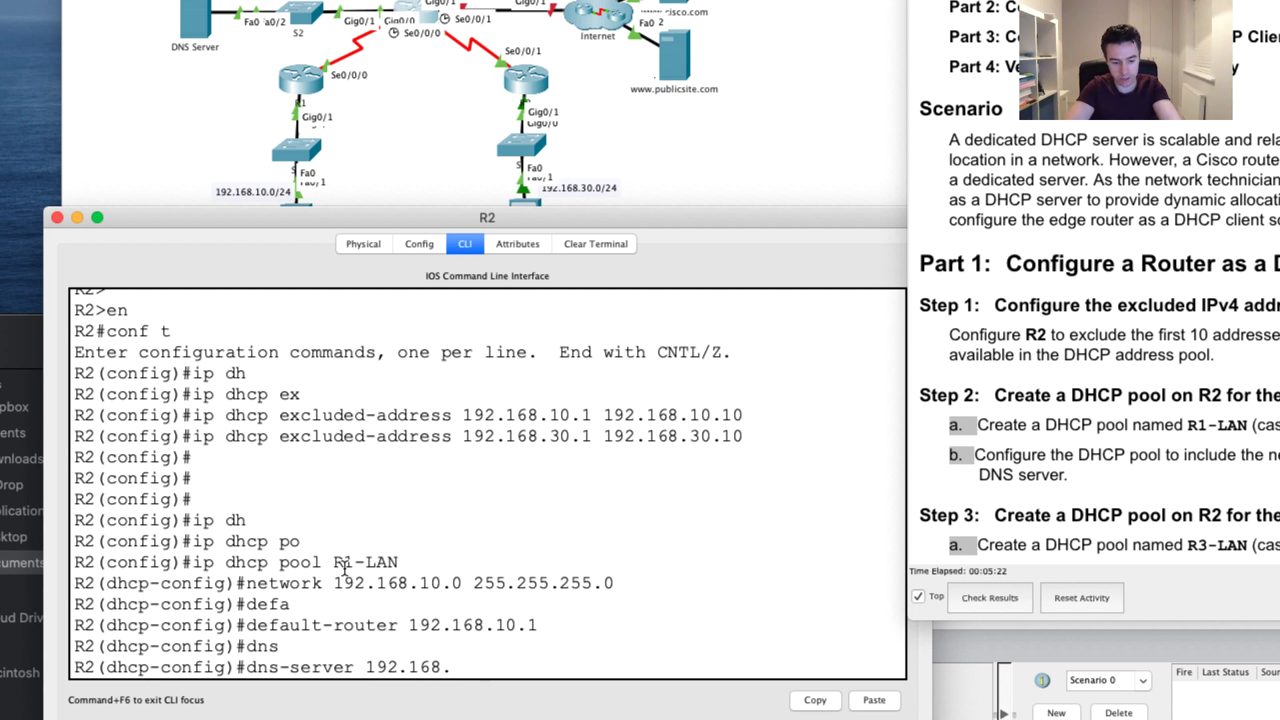
text(20.254)
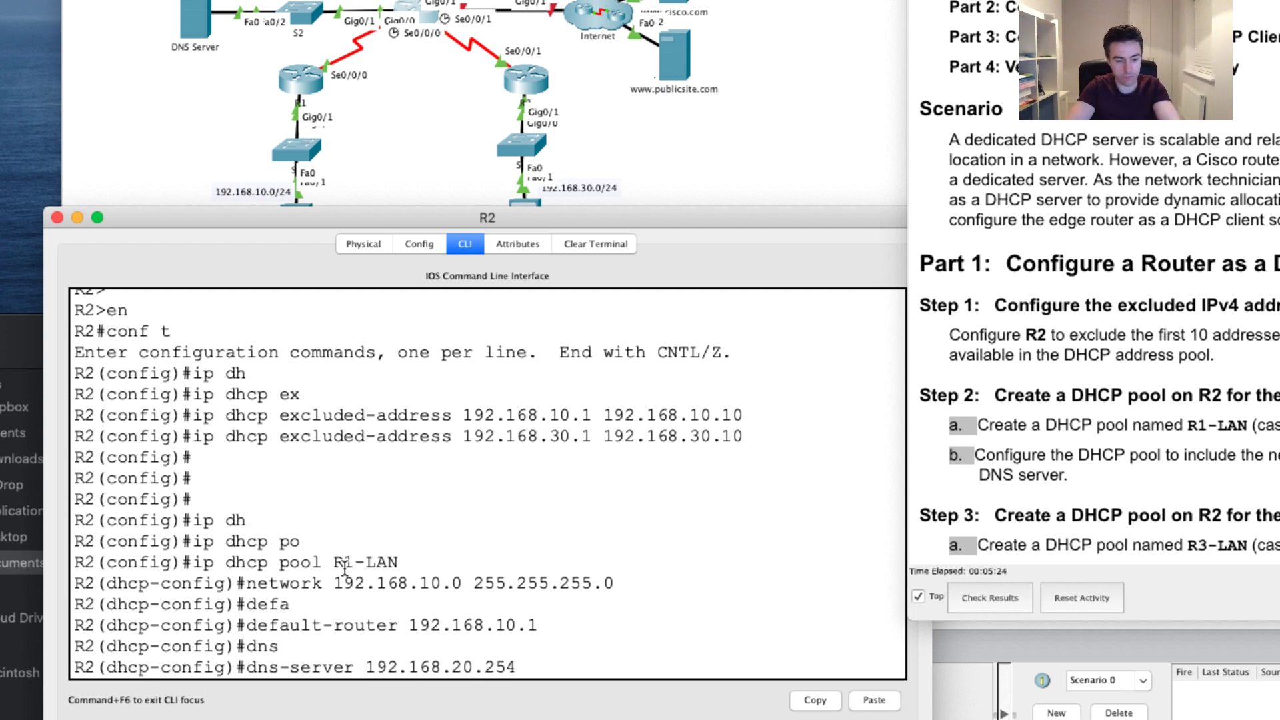
key(Return)
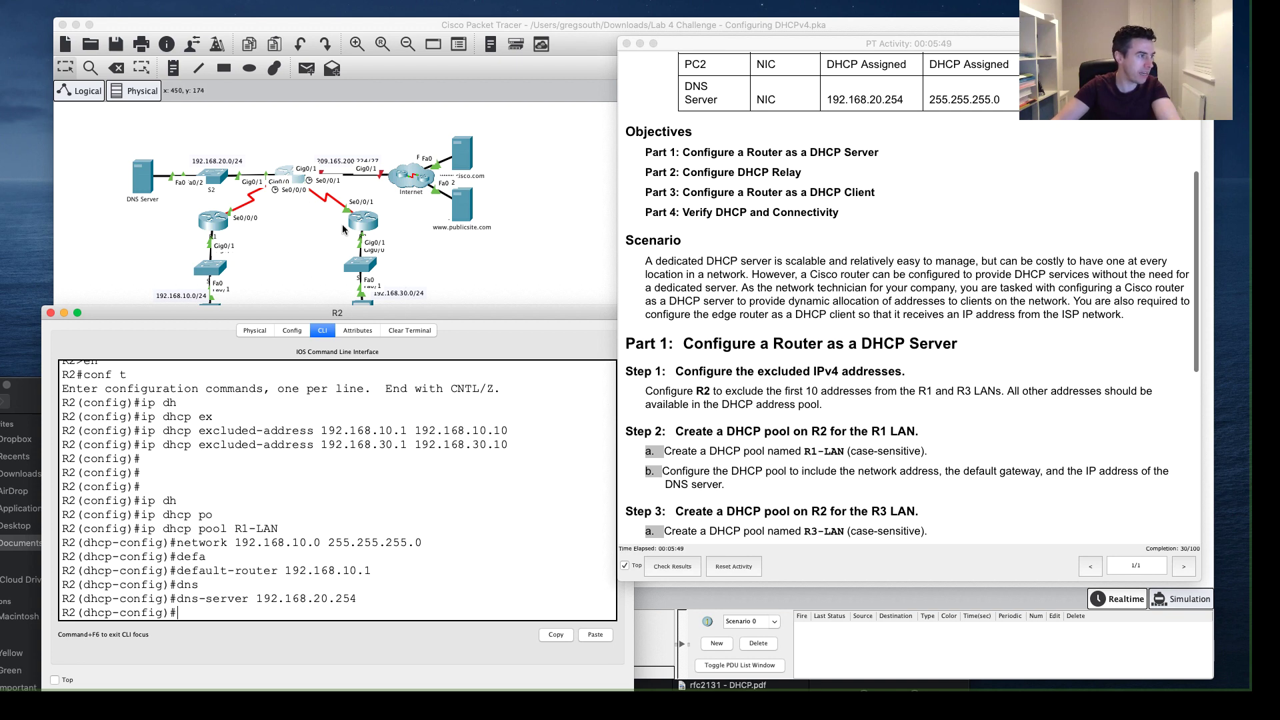
Leave the R1-LAN pool configuration and create a second DHCP pool named R3-LAN on R2
text(exit)
key(Return)
key(Return)
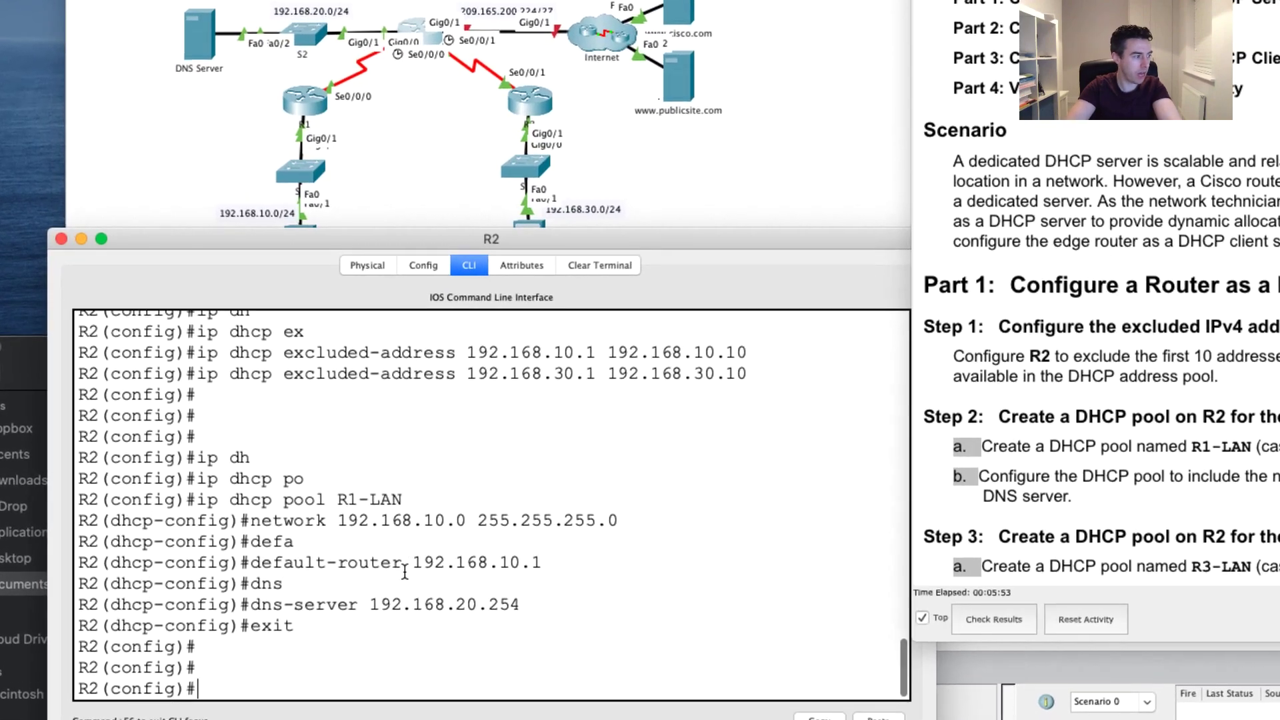
key(Return)
text(ip dh)
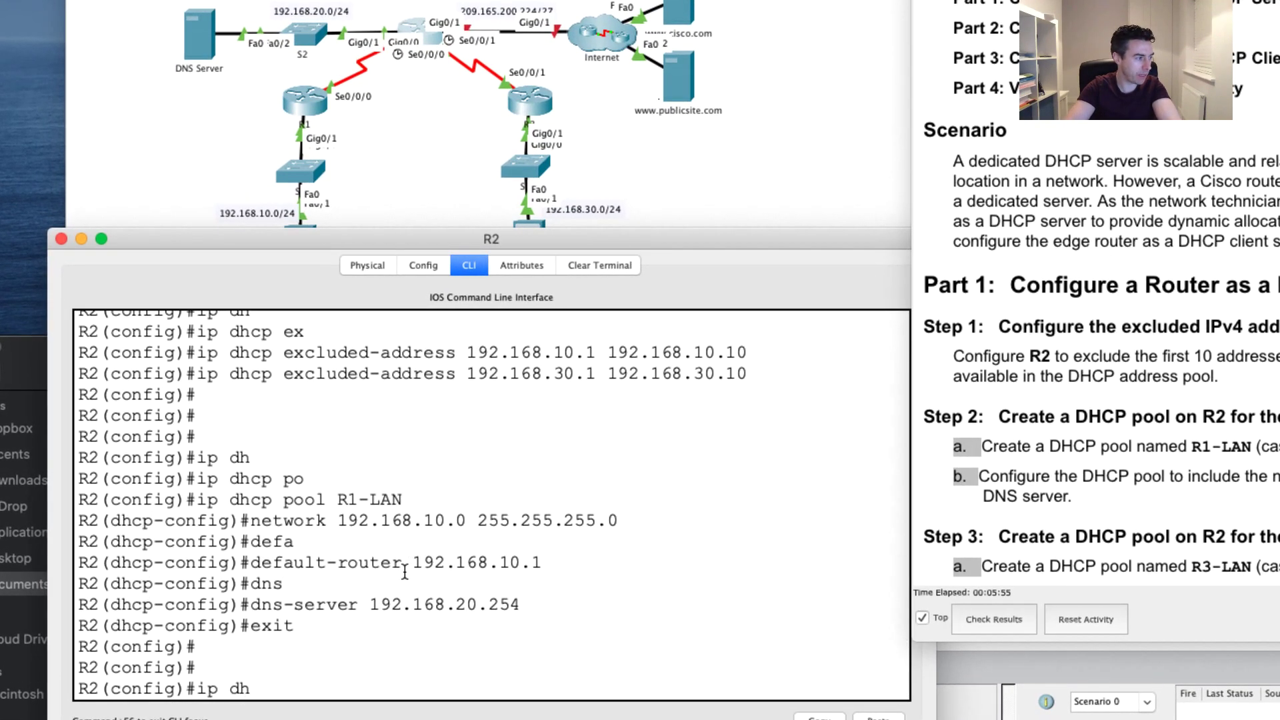
key(Tab)
text(p)
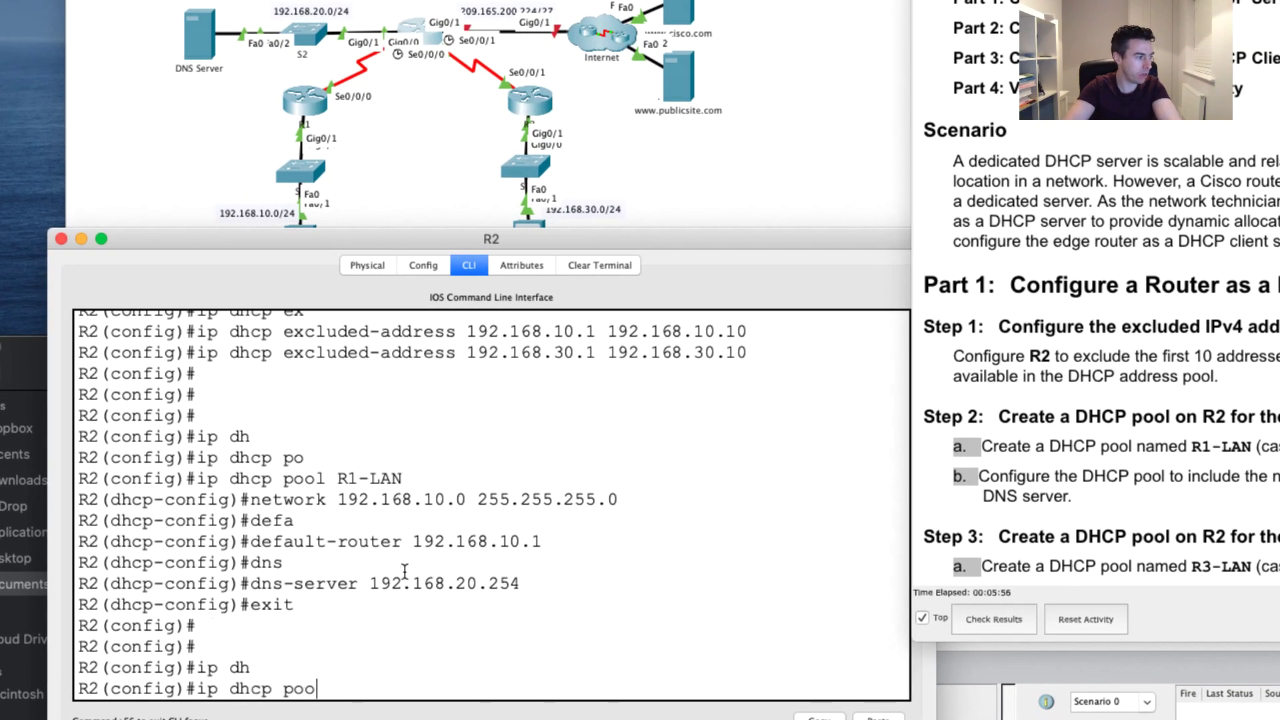
text(oo)
key(Tab)
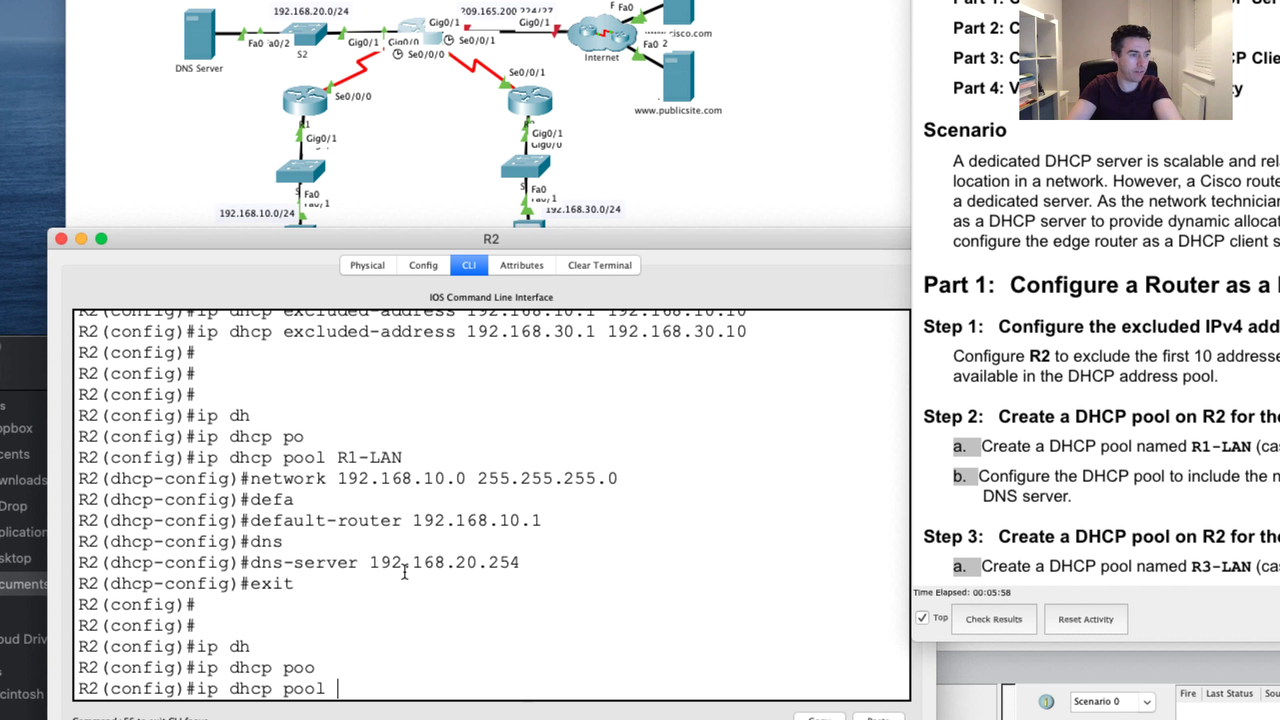
text(R3-LAN)
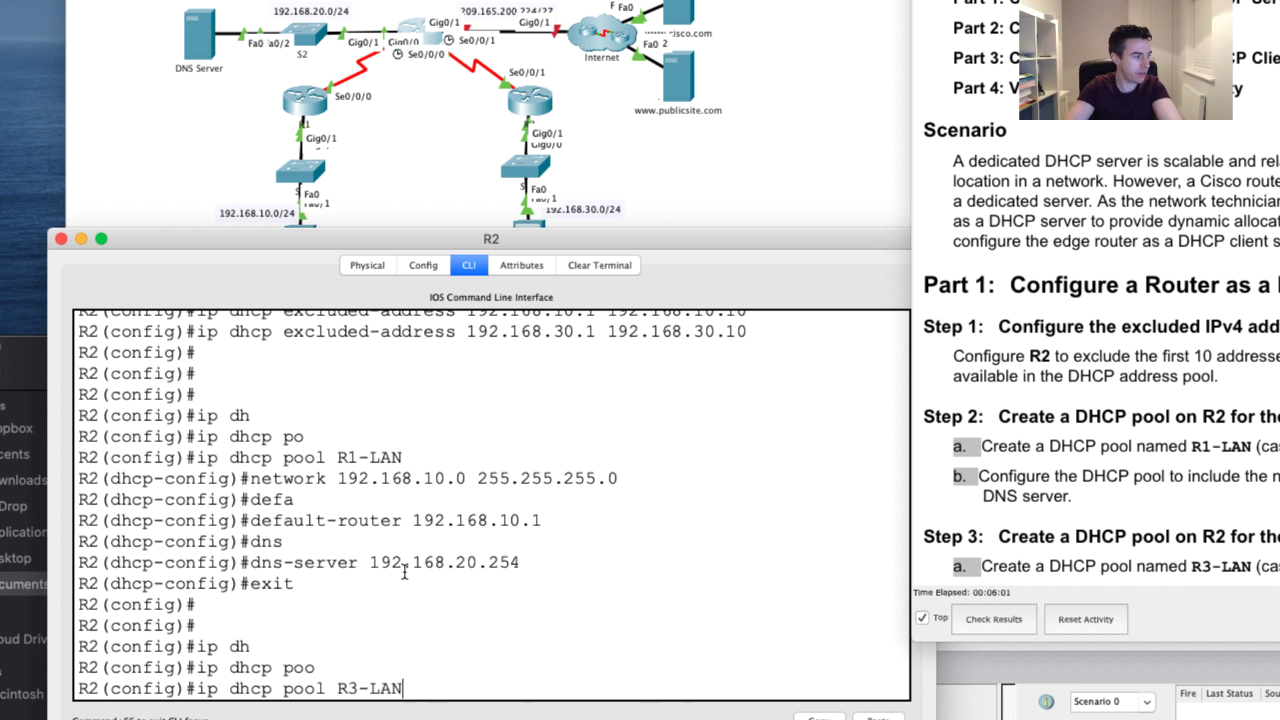
key(Return)
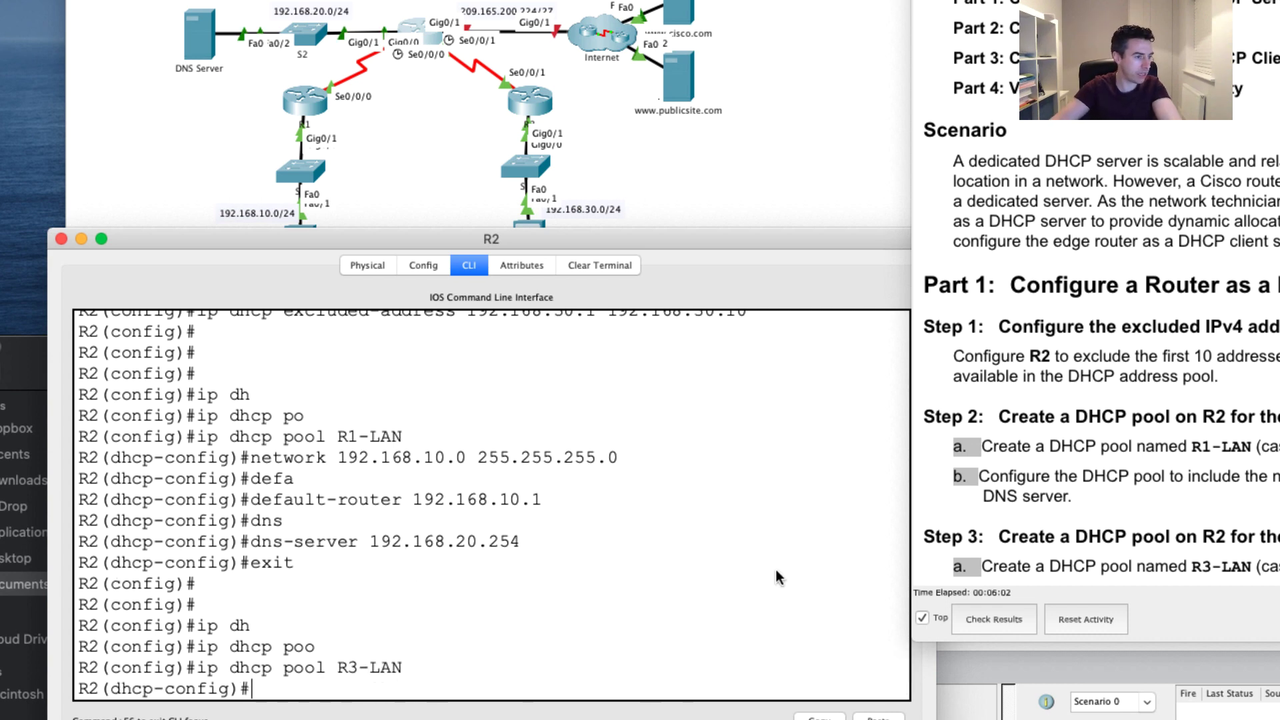
Set the R3-LAN pool's network to 192.168.30.0 with mask 255.255.255.0
scroll(970, 297, down, 6)
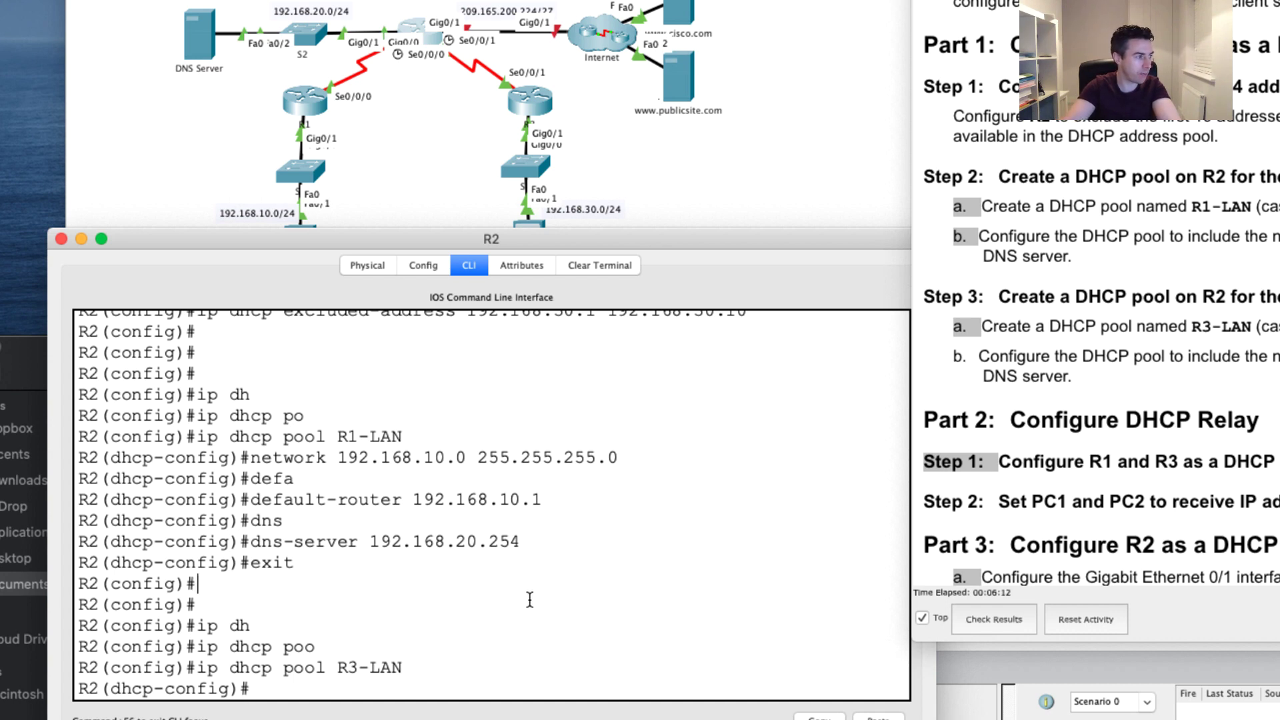
text(network 192)
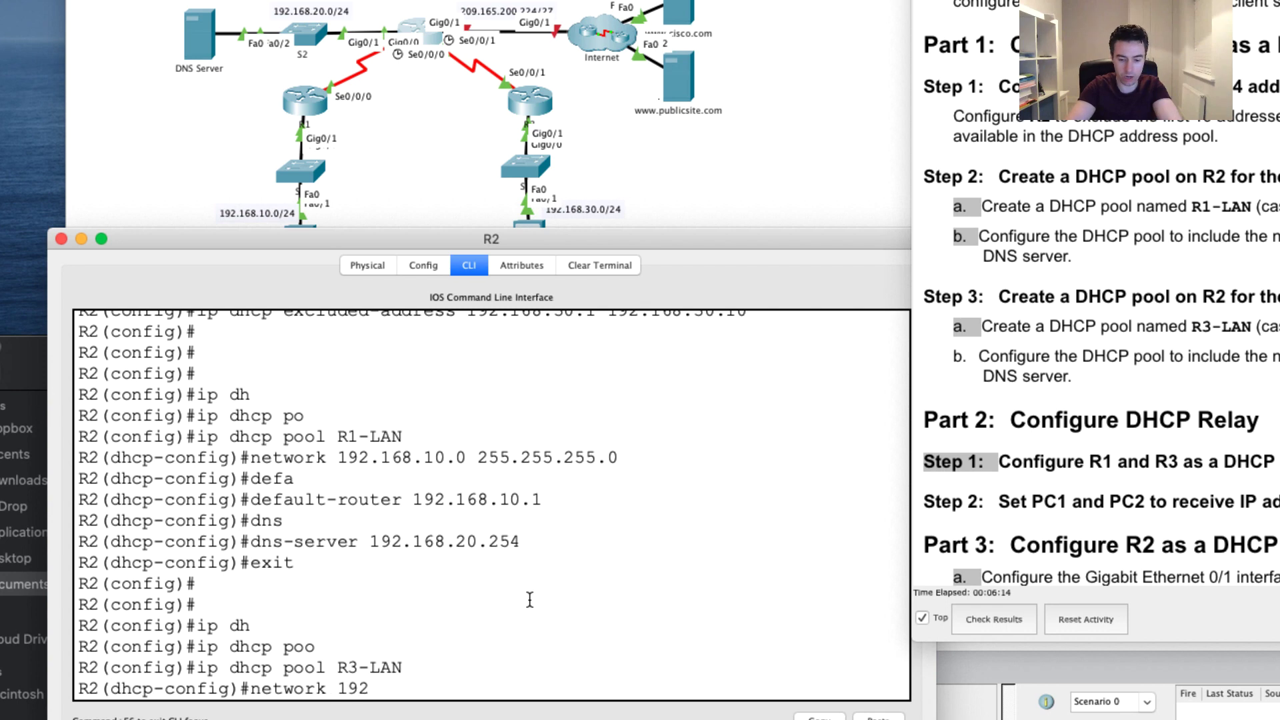
text(.168.)
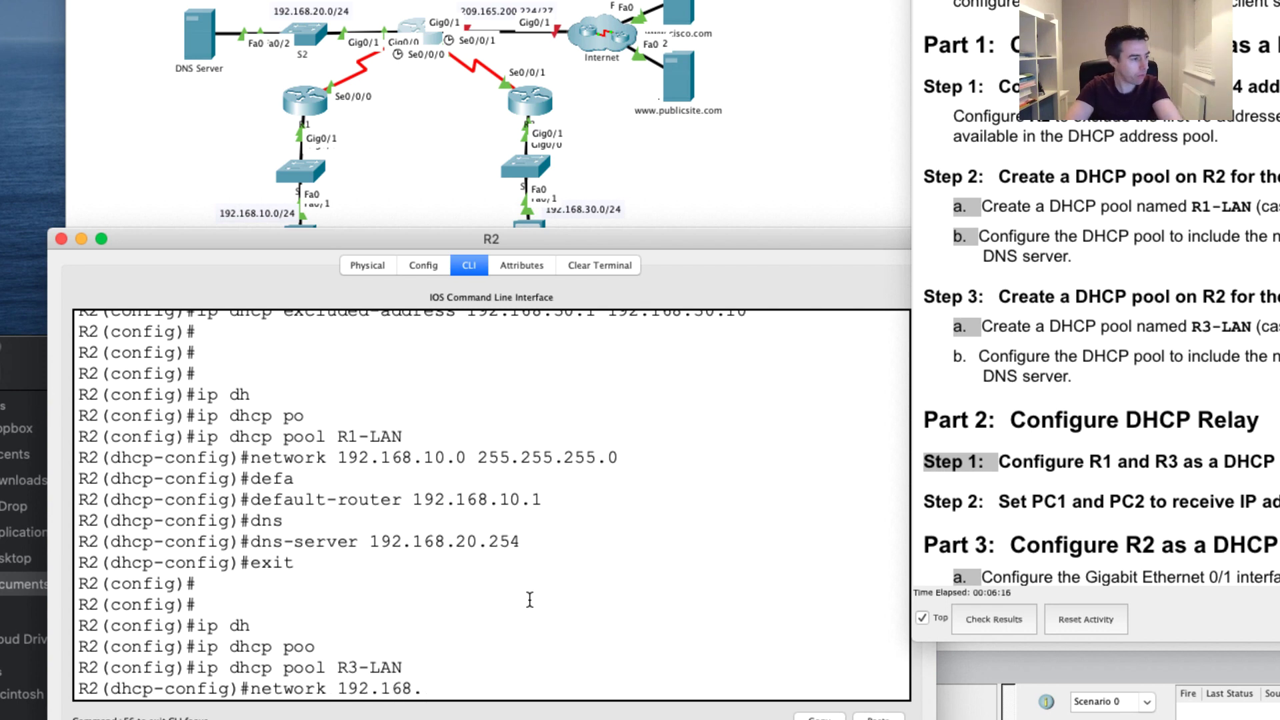
text(30.0)
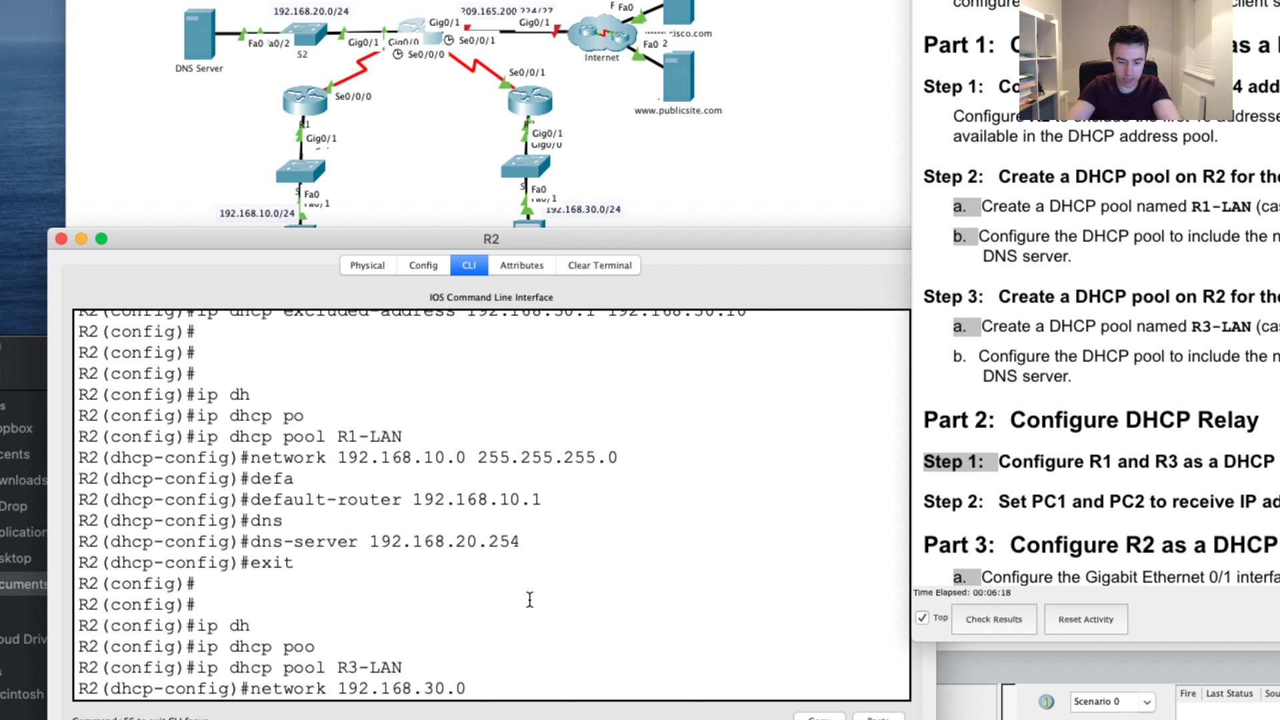
text( 255.)
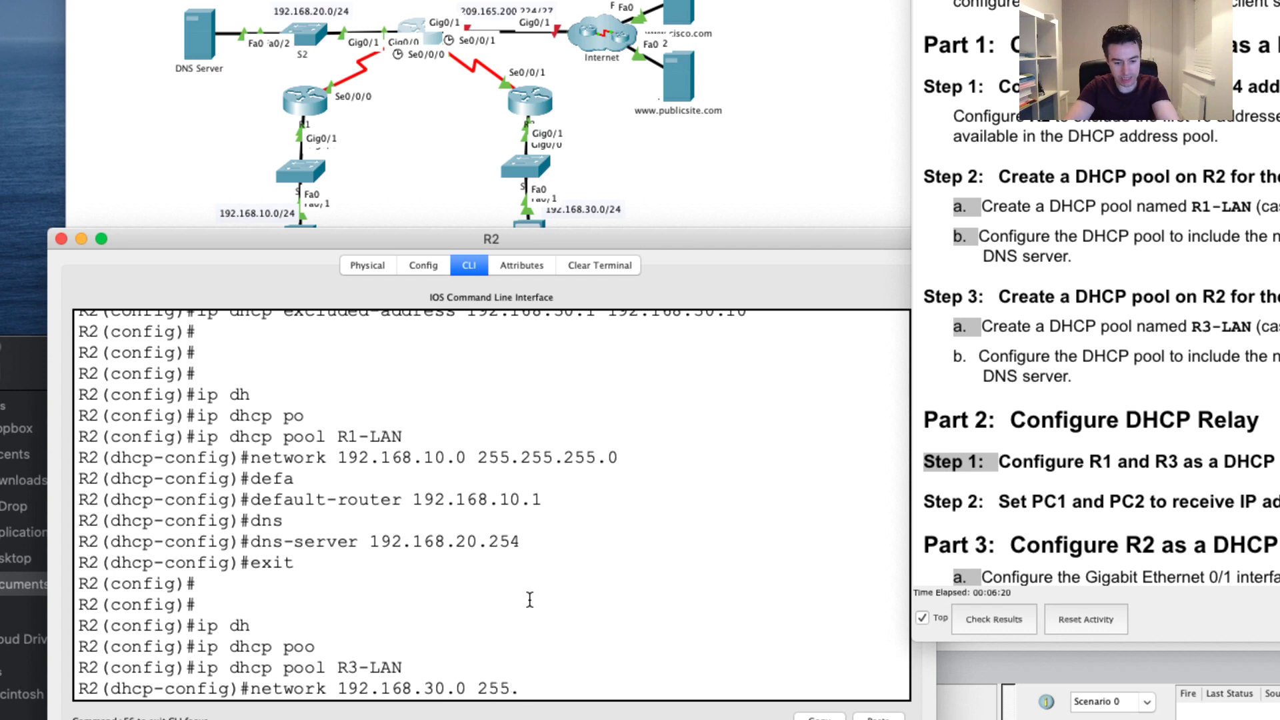
text(255.255.0)
key(Return)
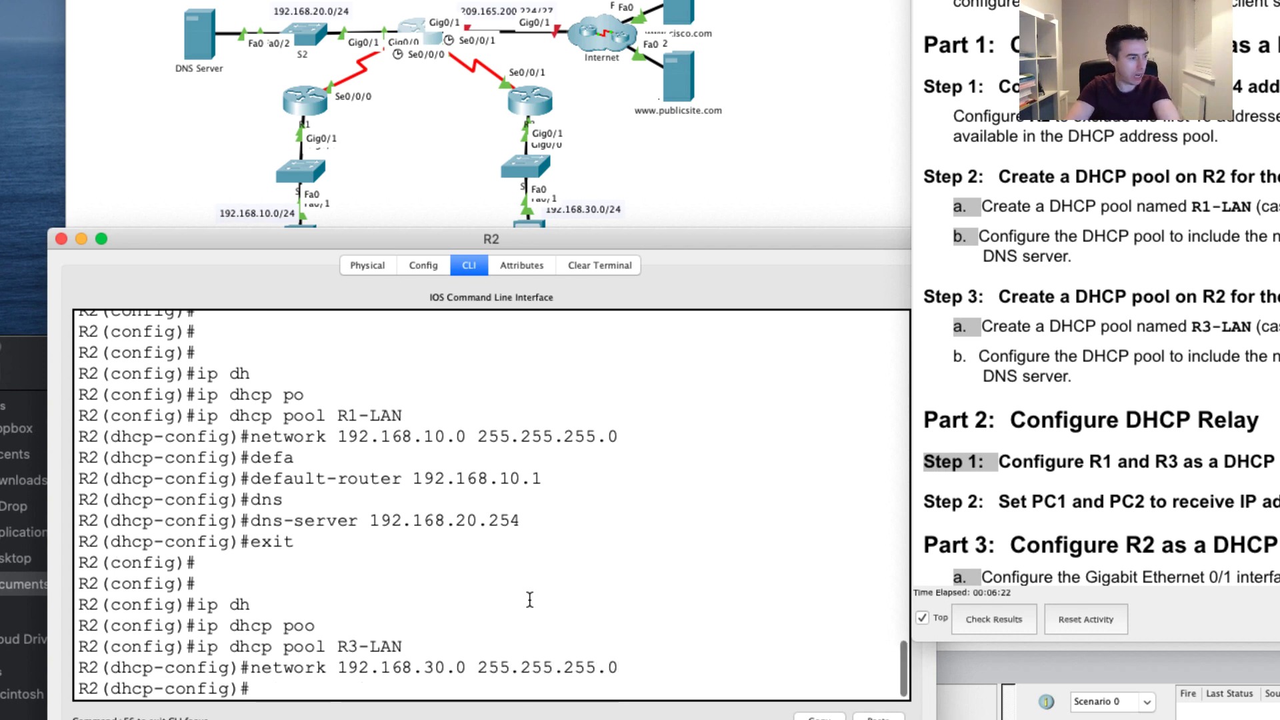
Set the R3-LAN pool's default router to 192.168.30.1, checking PC2 and router R3 in the topology
text(d)
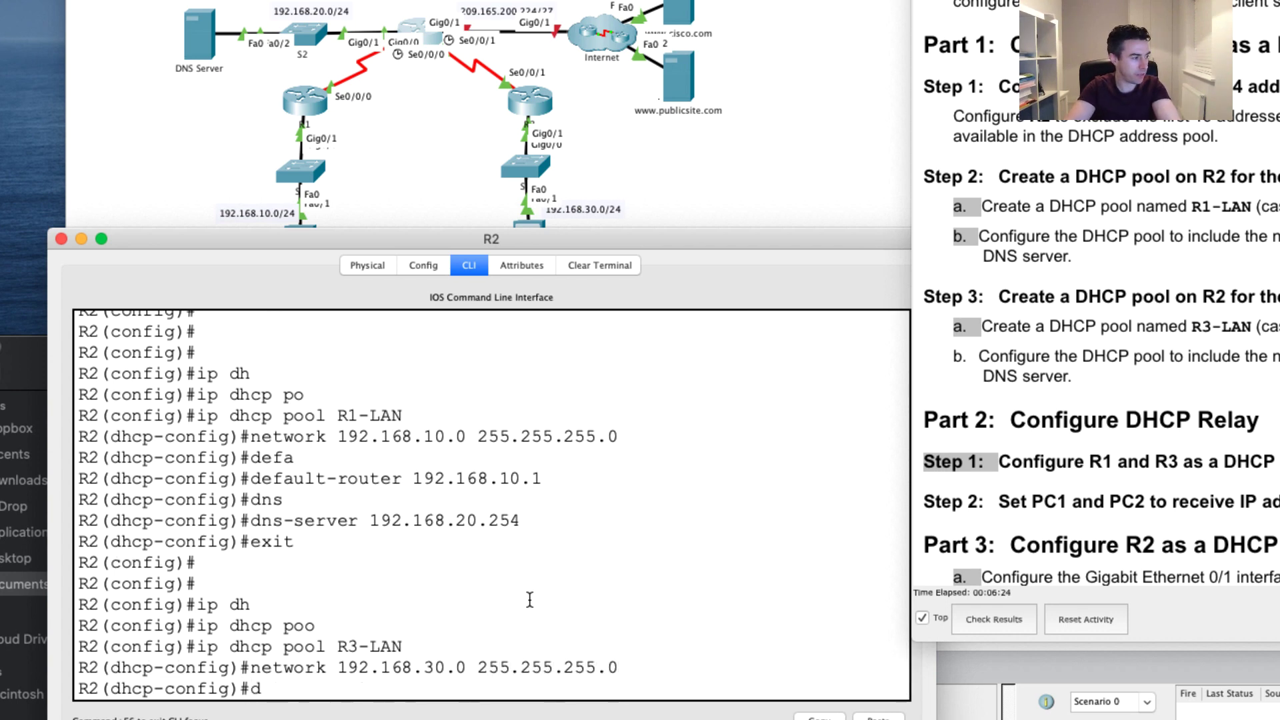
text(ef)
key(BackSpace)
text(efa)
key(Tab)
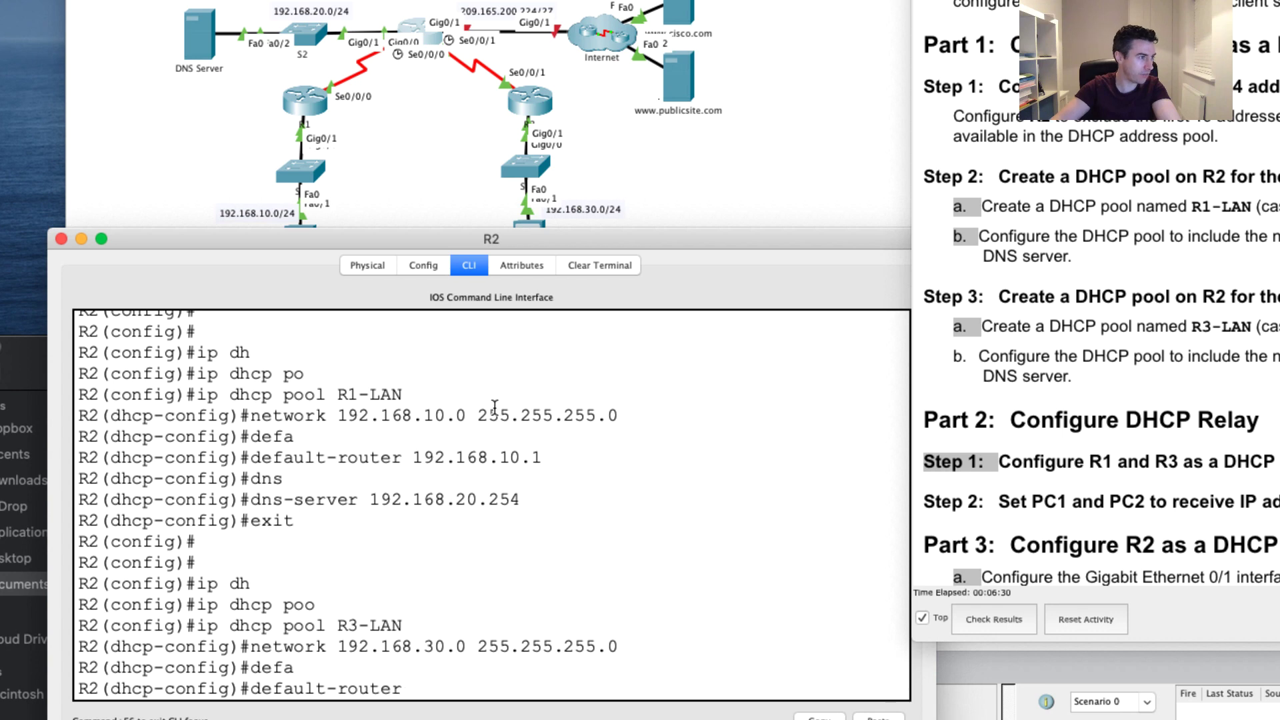
click(606, 160)
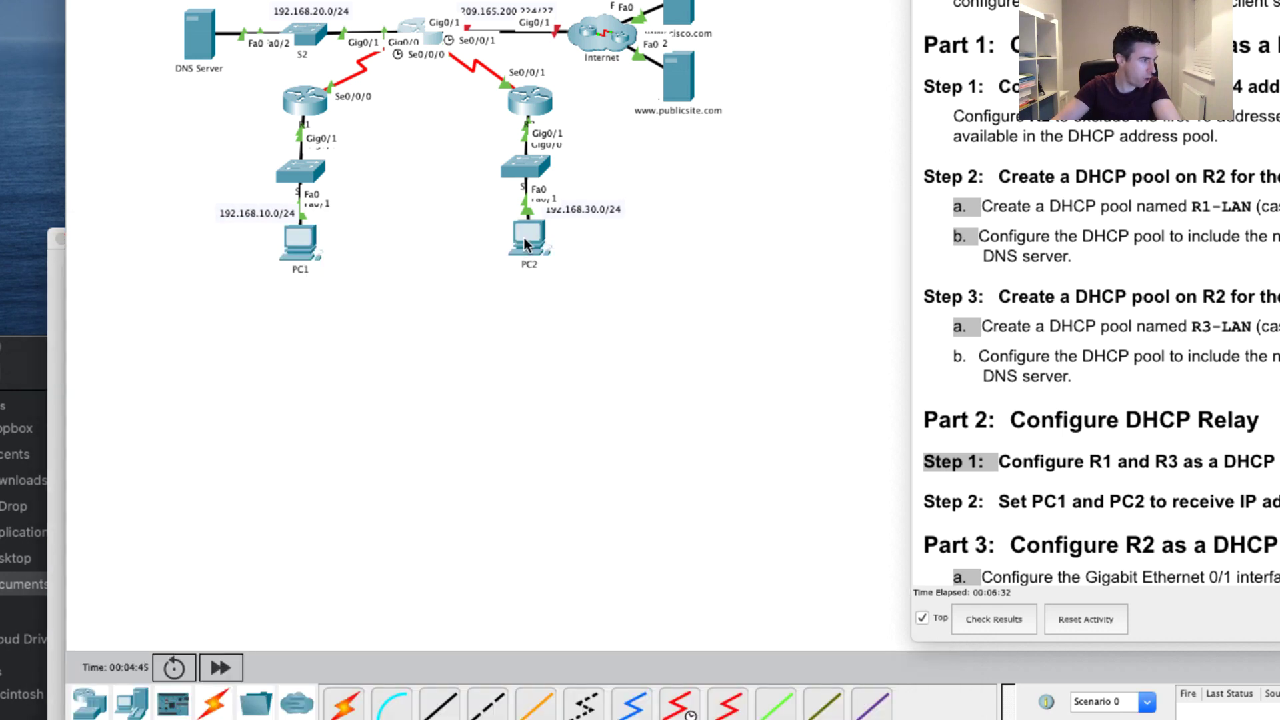
mouse_move(526, 246)
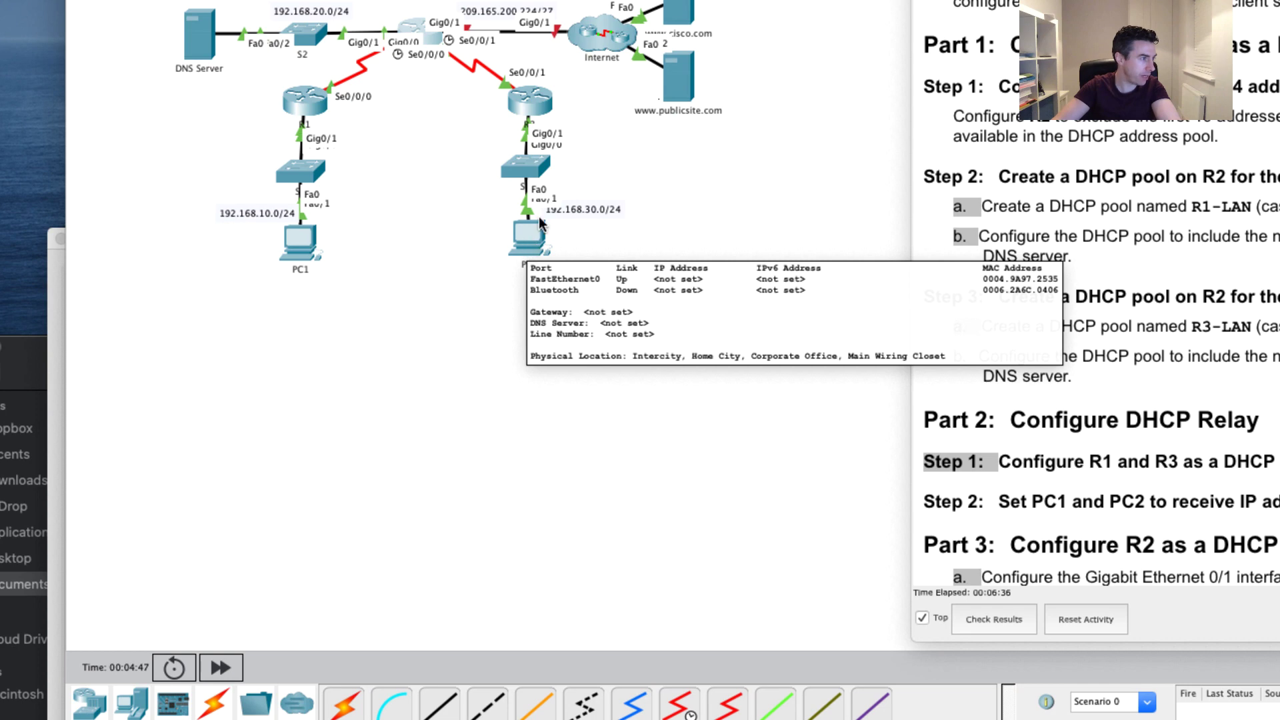
mouse_move(536, 102)
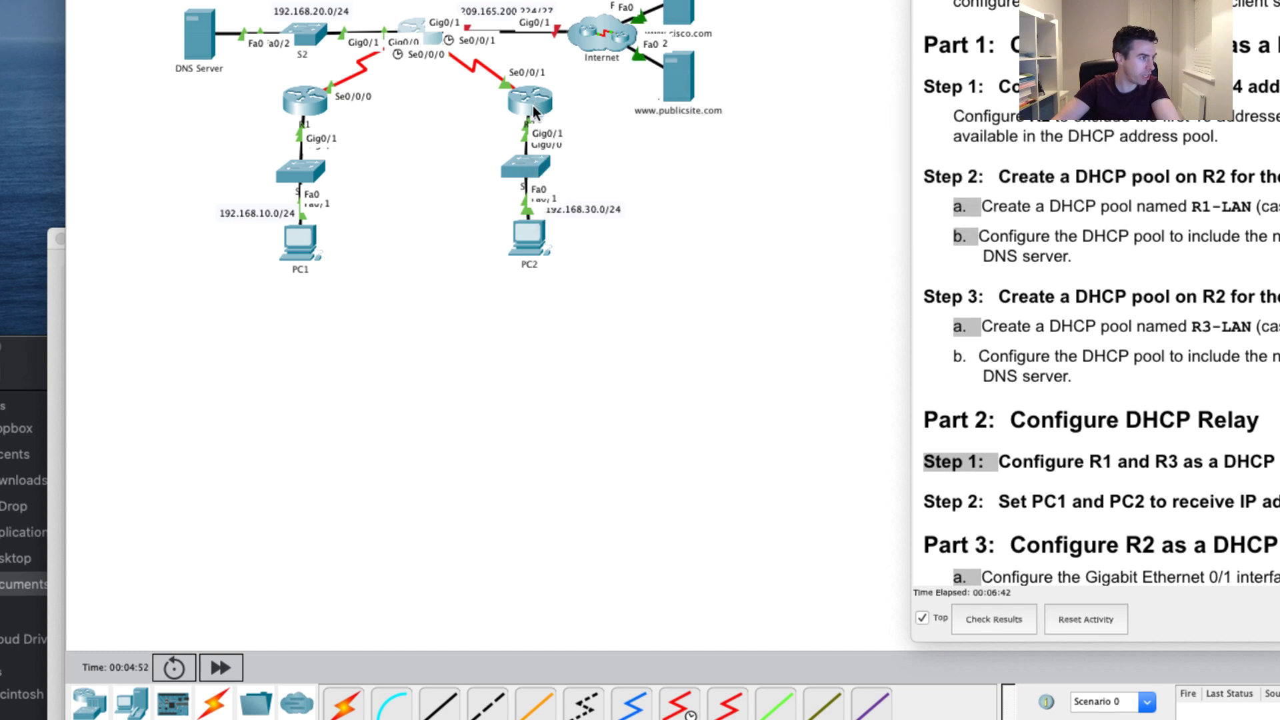
click(425, 34)
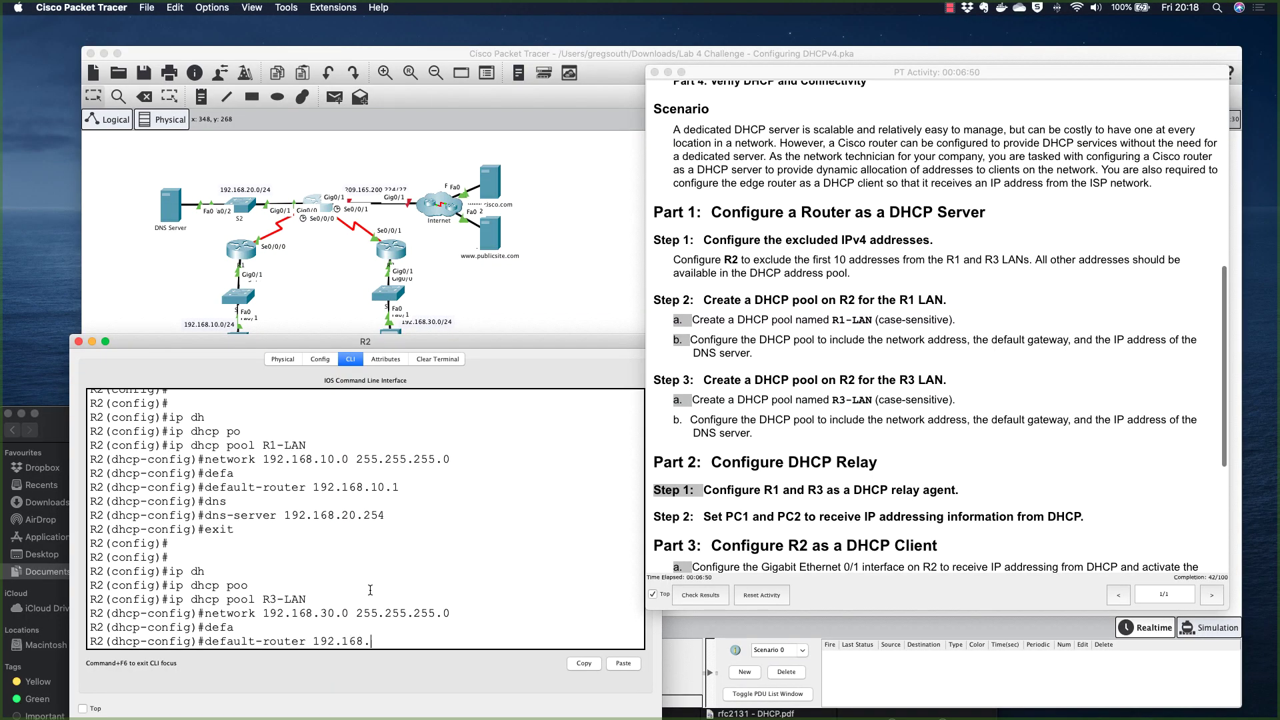
text(30.1)
key(Return)
Set the R3-LAN pool's DNS server to 192.168.20.254
text(dns)
key(Tab)
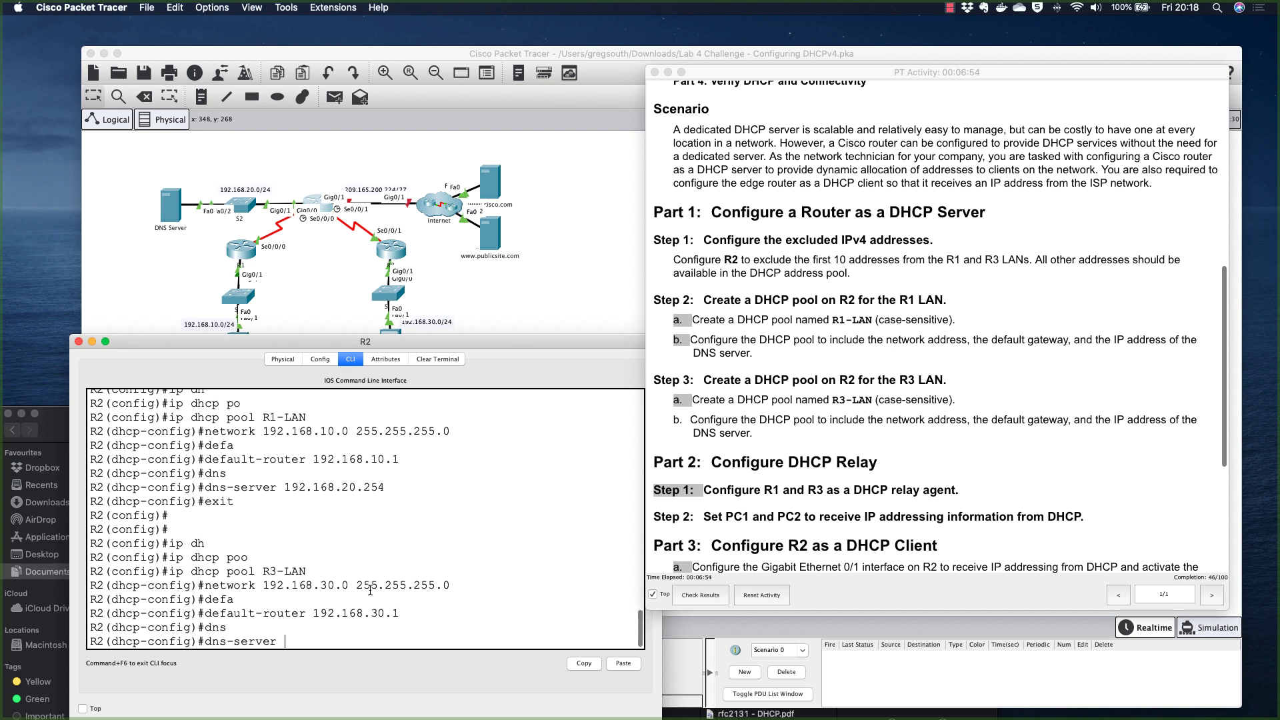
text(192.168.20.254)
key(Return)
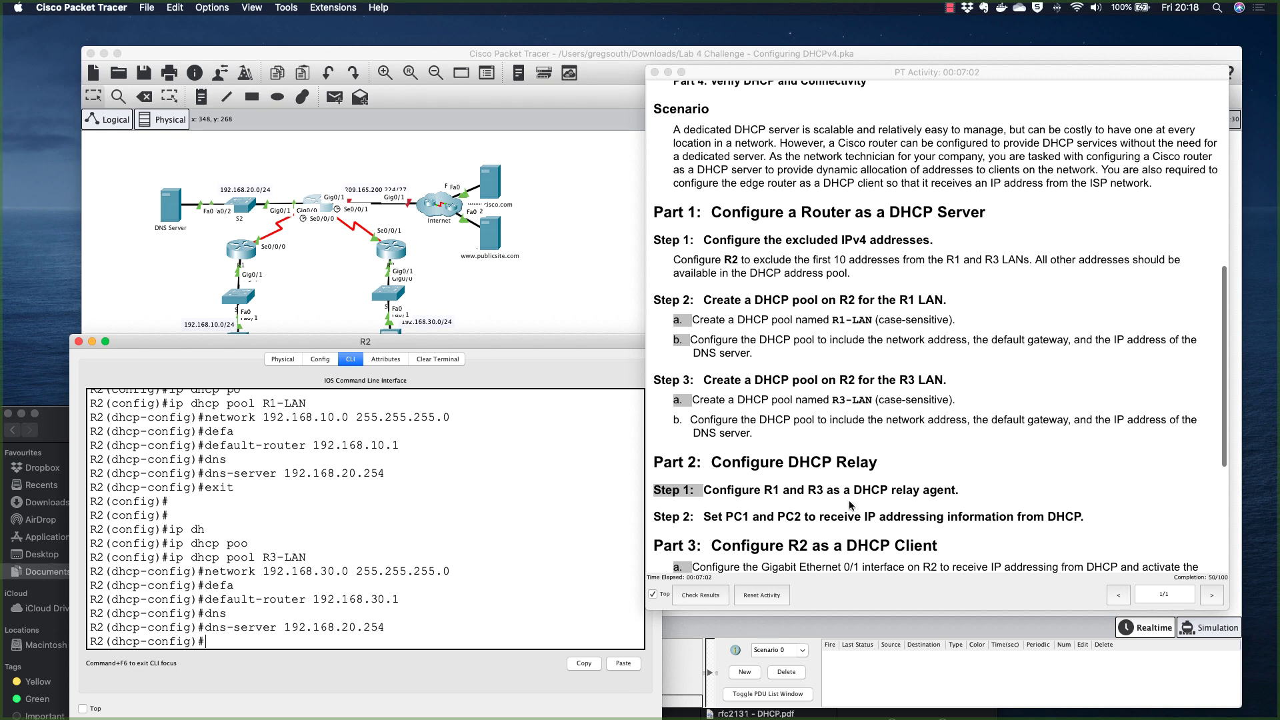
Review the DHCP relay instructions in Part 2, switch to Simulation mode and move the PT Activity window clear of the topology
scroll(860, 510, down, 1)
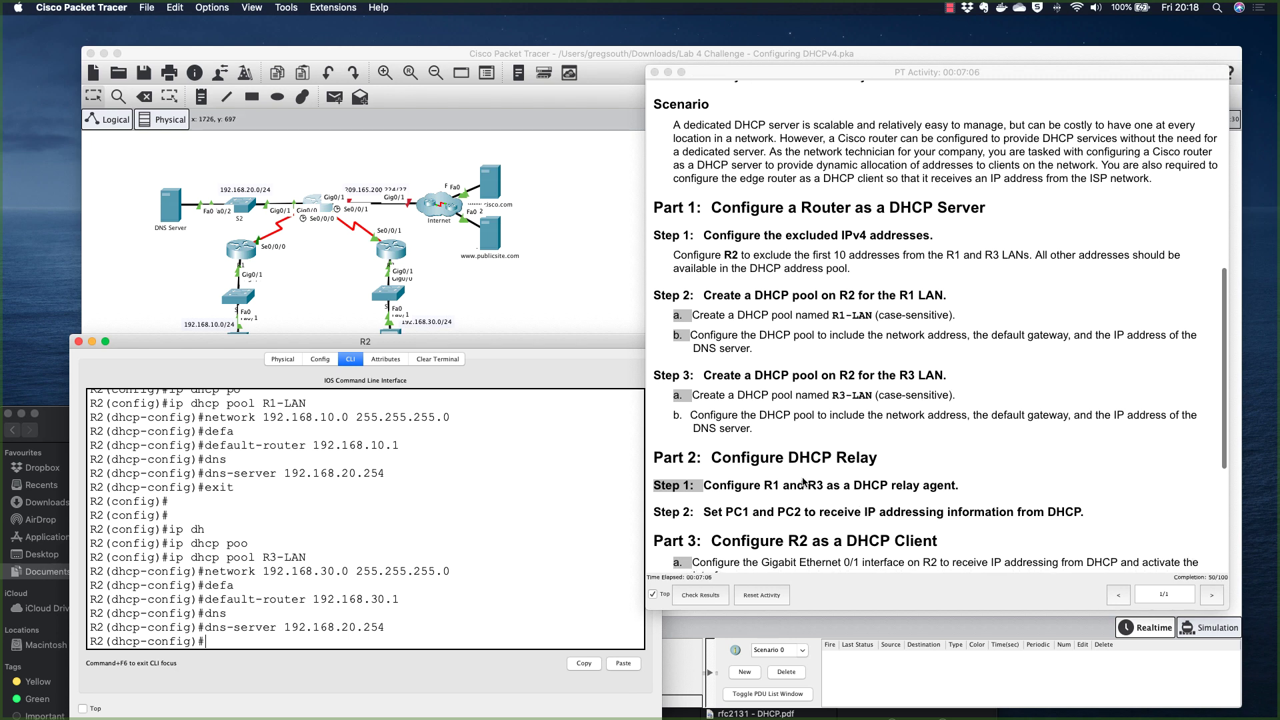
scroll(805, 481, down, 5)
scroll(805, 476, down, 2)
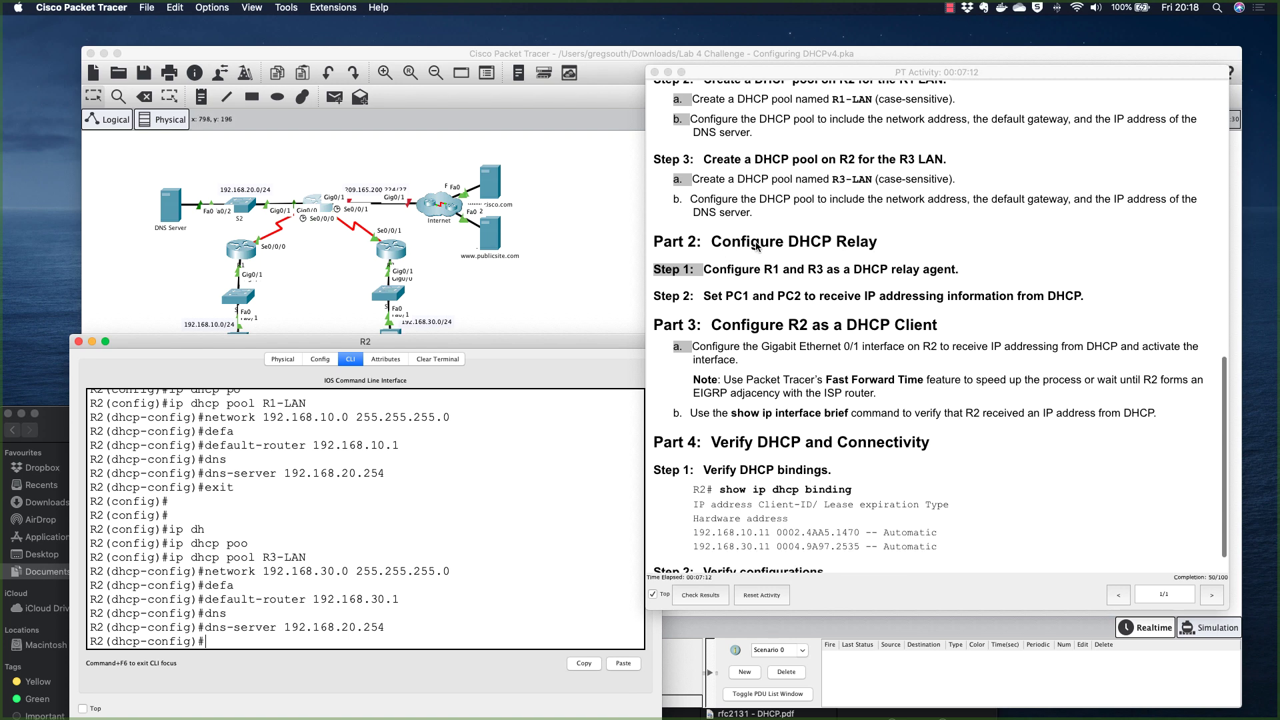
click(323, 287)
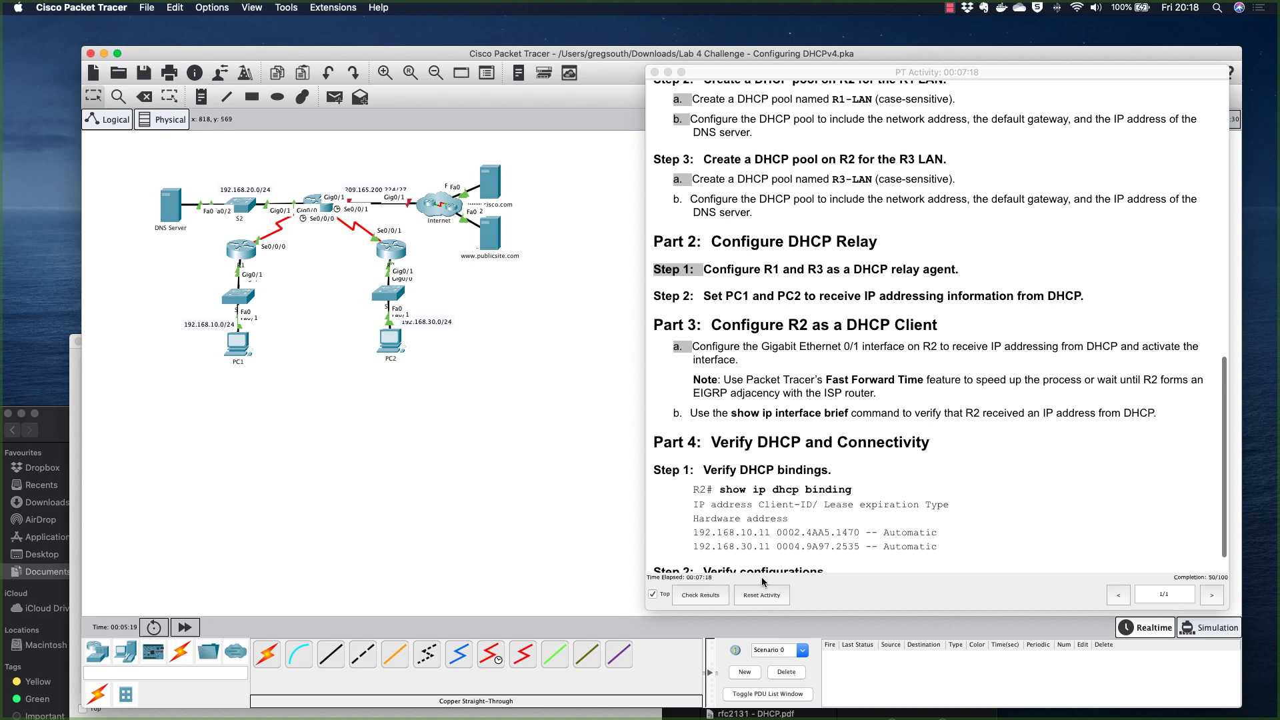
click(1218, 630)
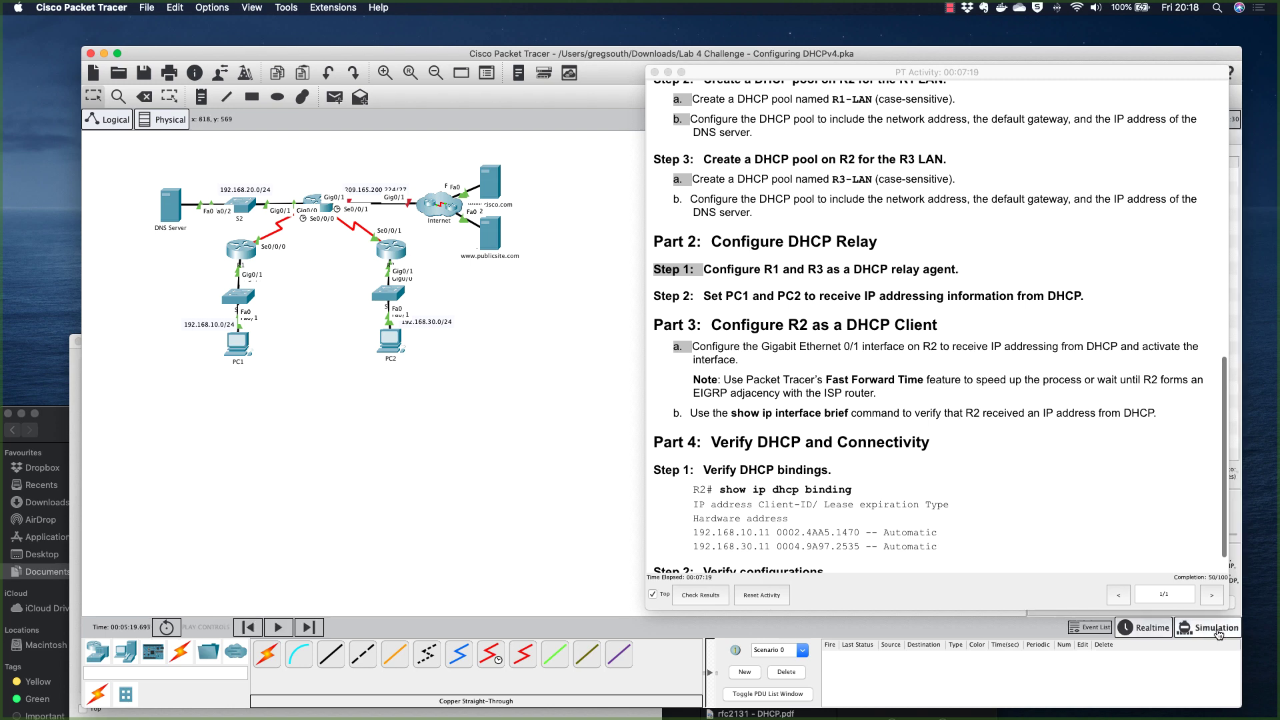
drag(1033, 73, 1027, 580)
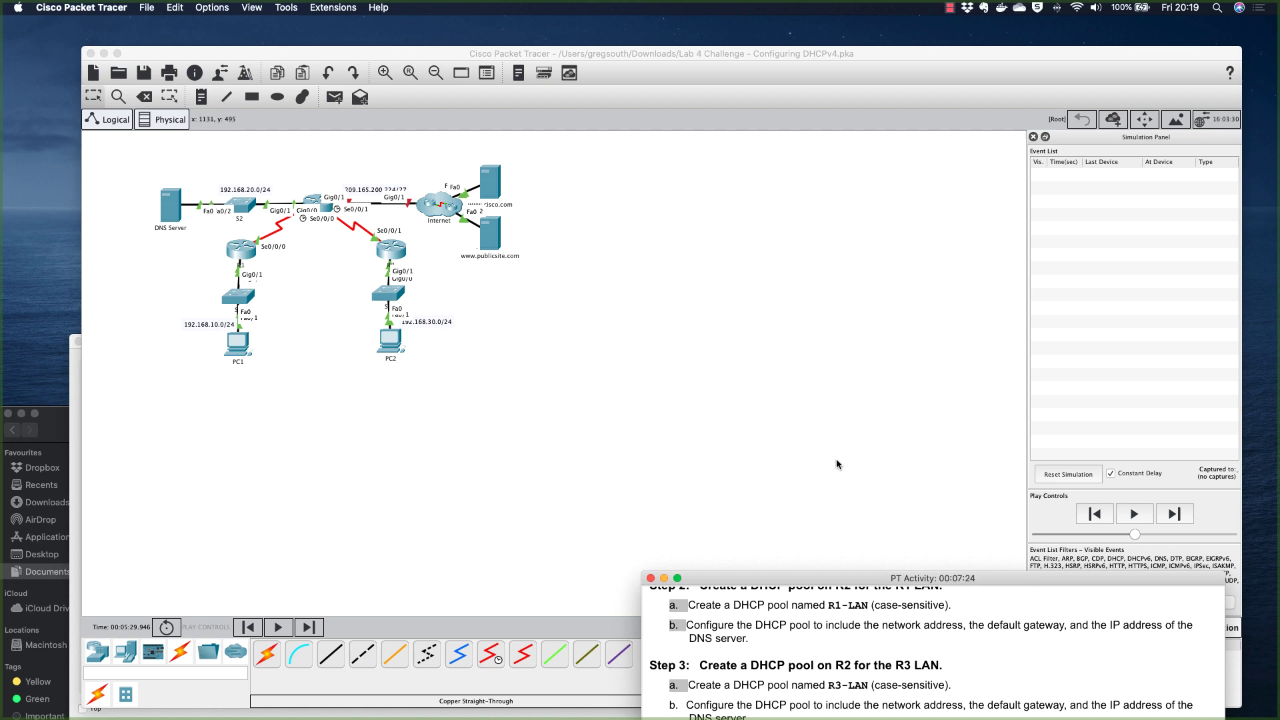
Set PC1's IPv4 configuration to DHCP and move its window clear of the topology
click(235, 347)
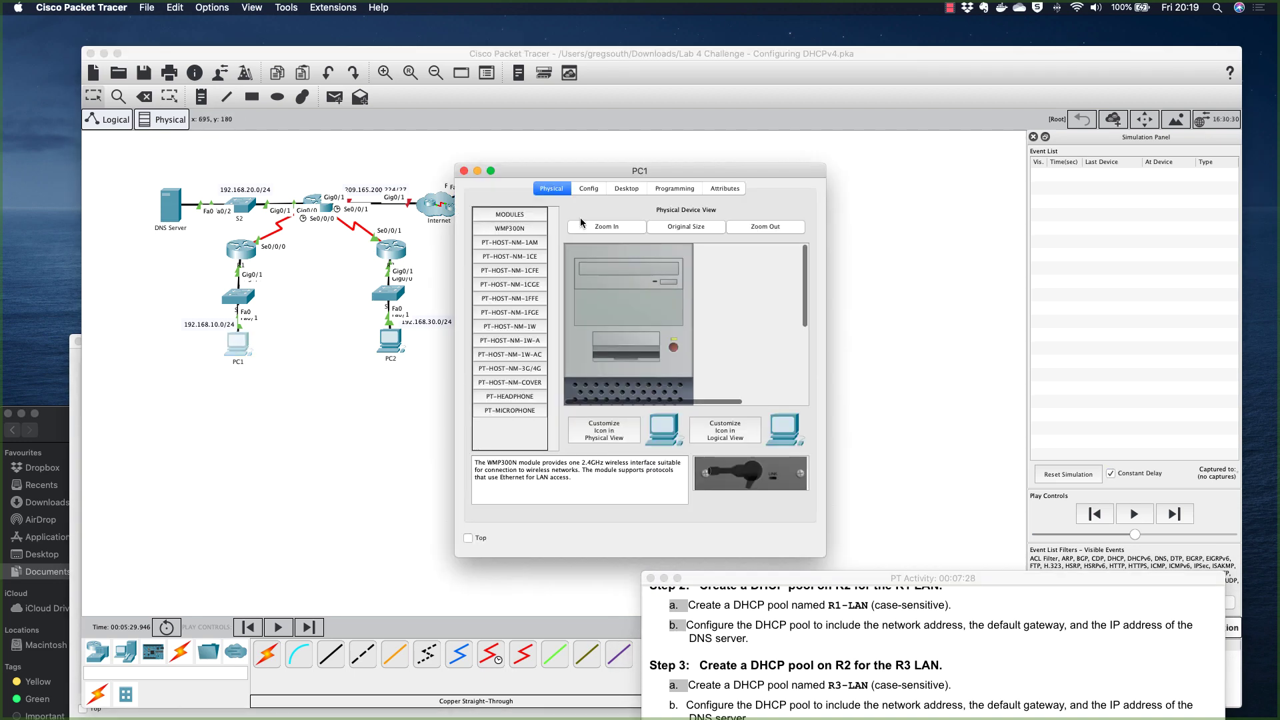
click(621, 189)
click(497, 242)
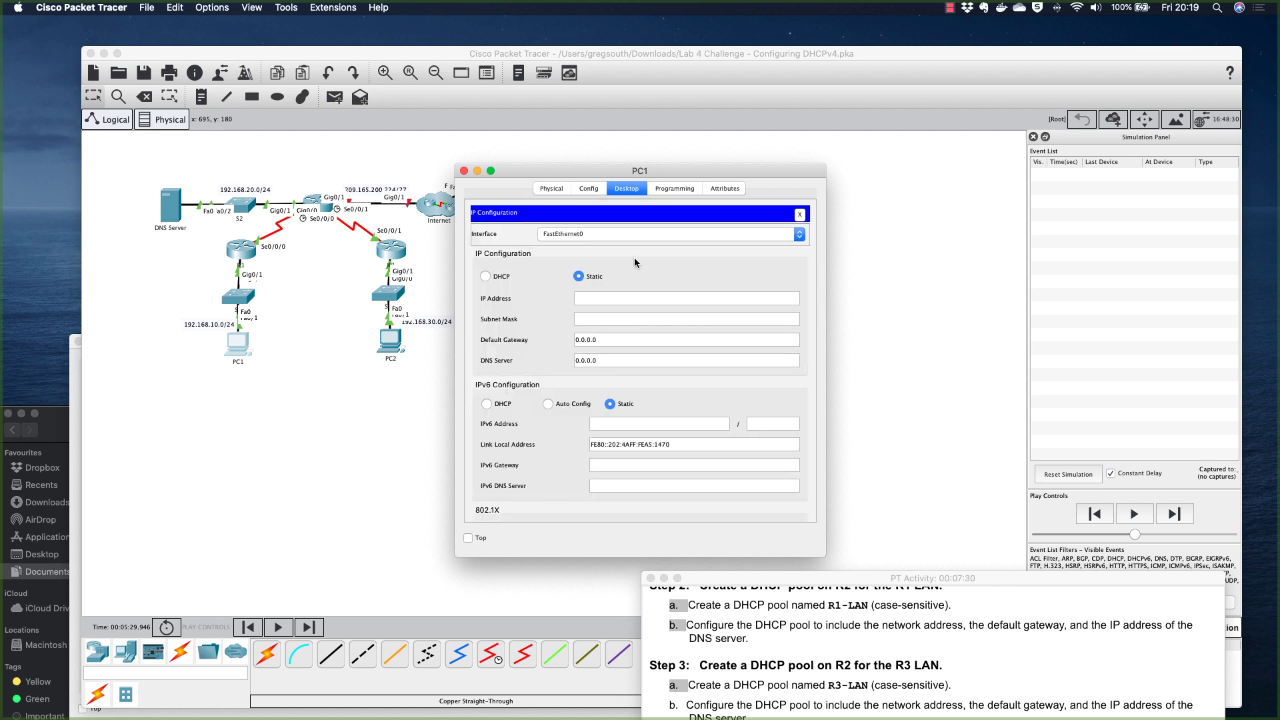
click(501, 276)
drag(523, 171, 720, 105)
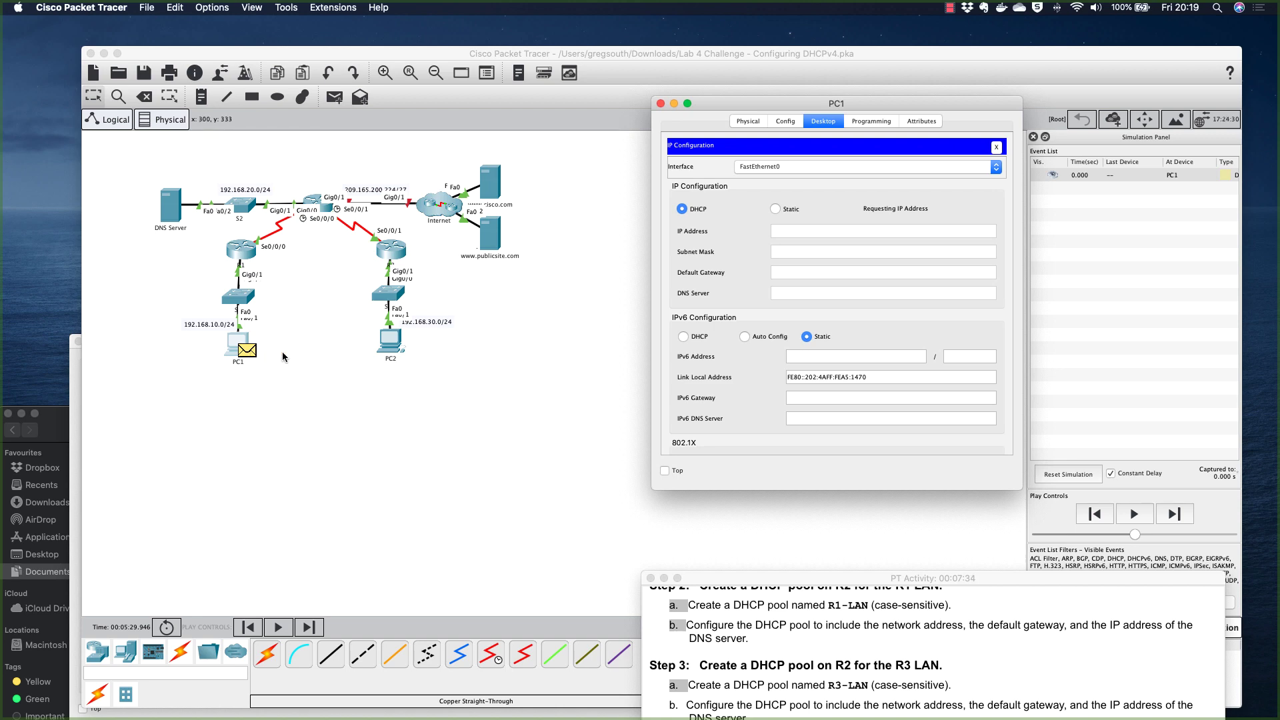
Advance the simulation two steps to follow PC1's DHCP request to router R1, and inspect R1's interface details
click(1176, 516)
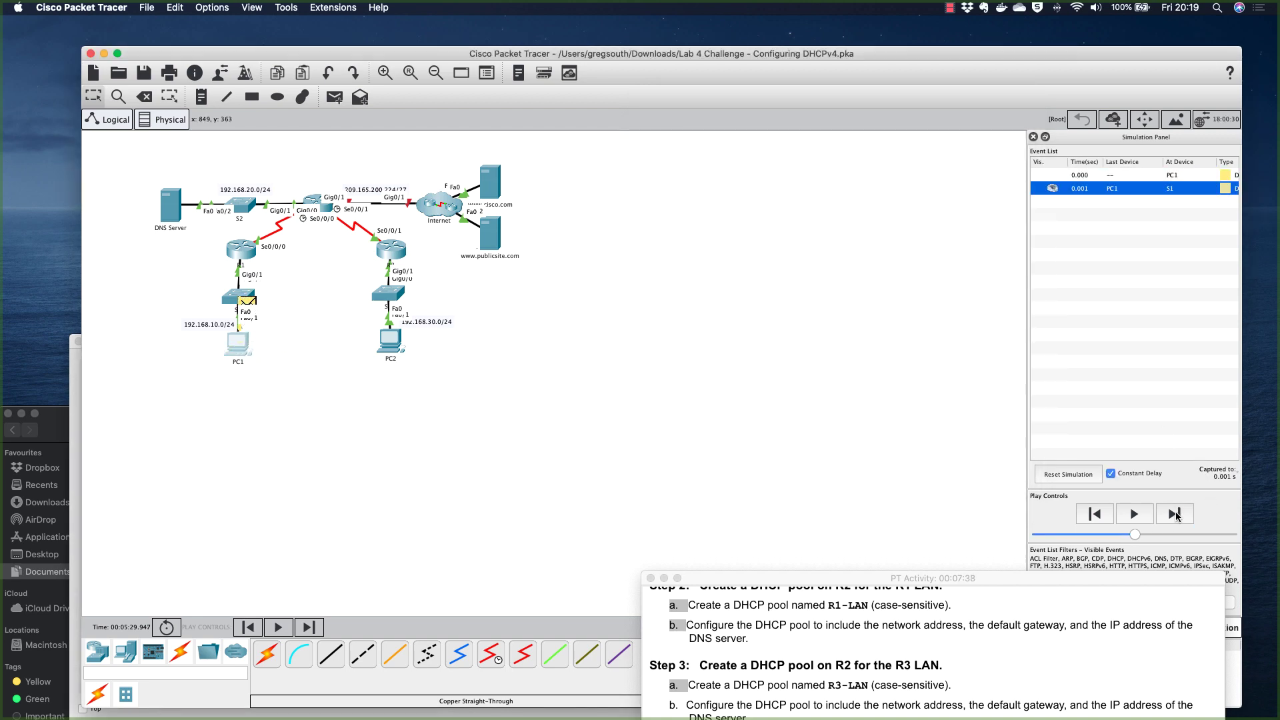
click(1174, 513)
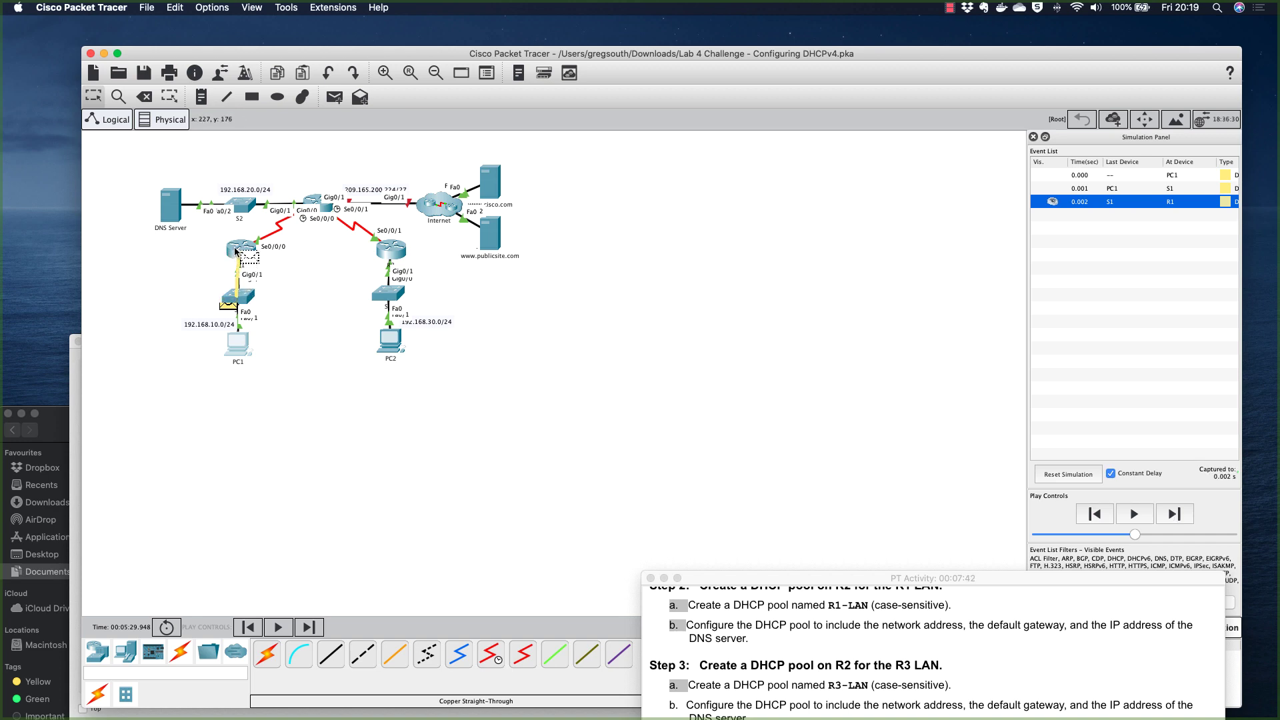
mouse_move(236, 251)
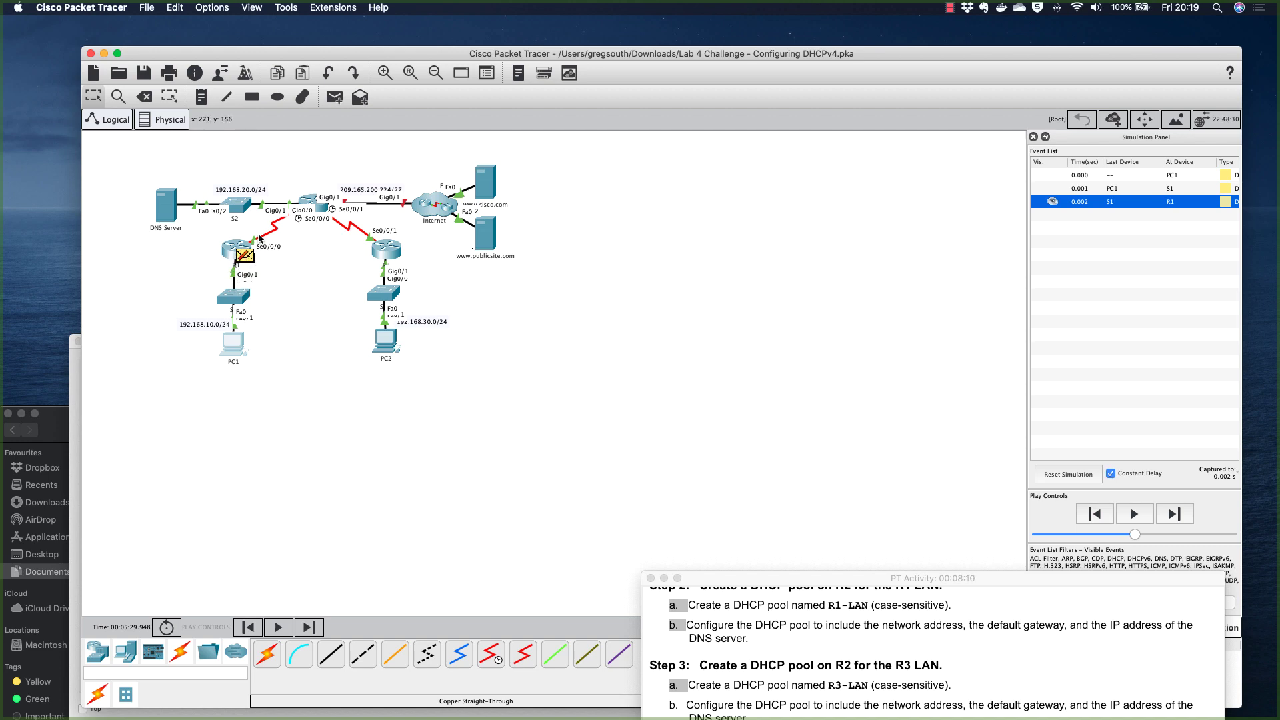
mouse_move(318, 212)
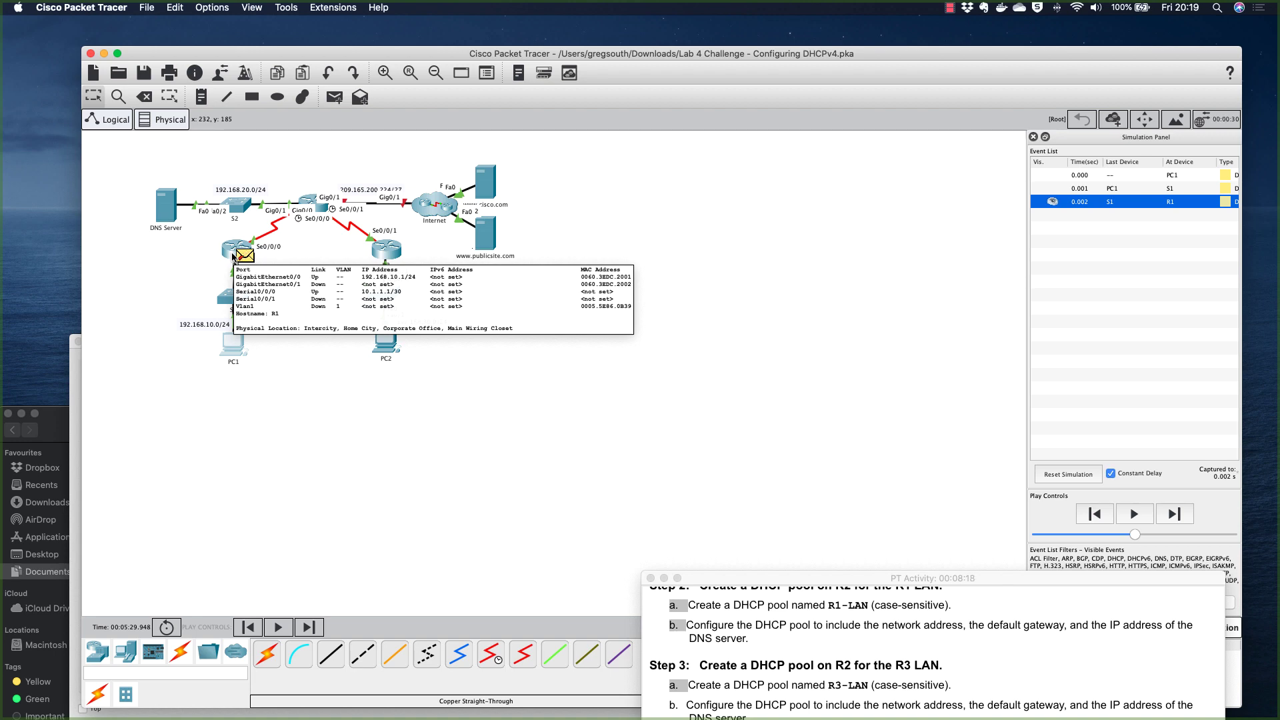
click(272, 432)
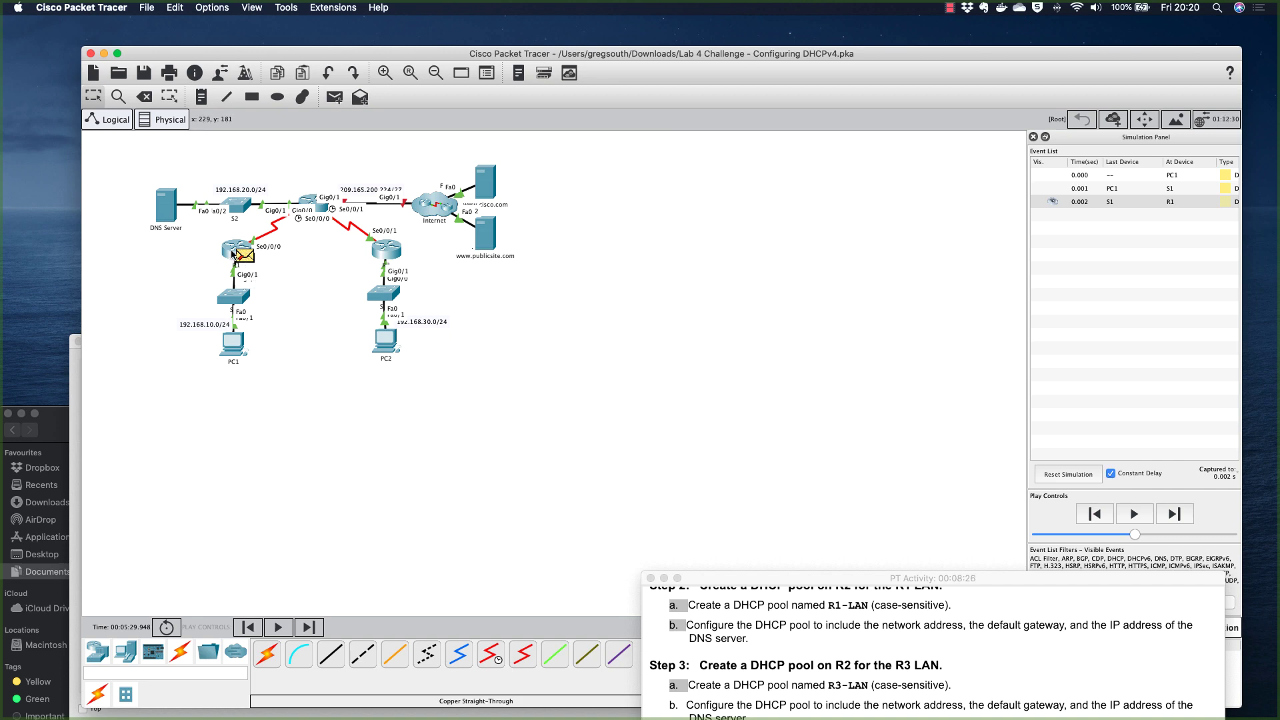
mouse_move(232, 254)
Open router R1's command line and enter global configuration mode
click(238, 254)
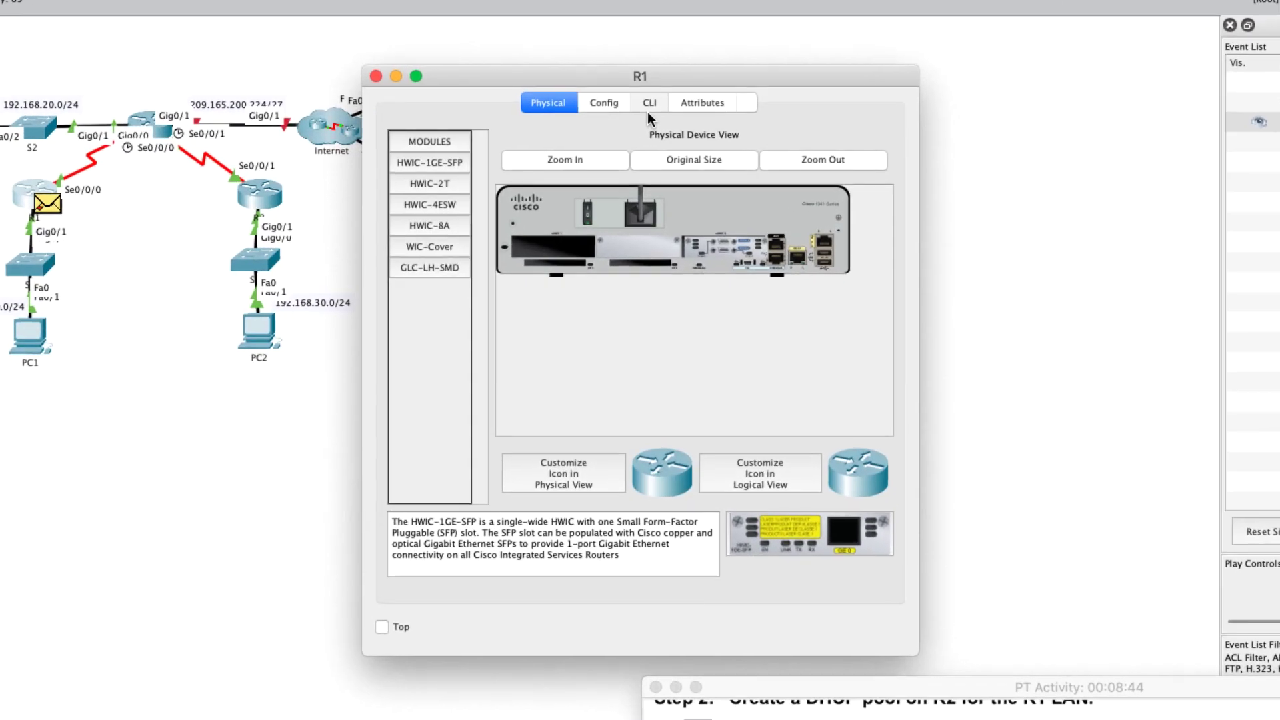
click(620, 102)
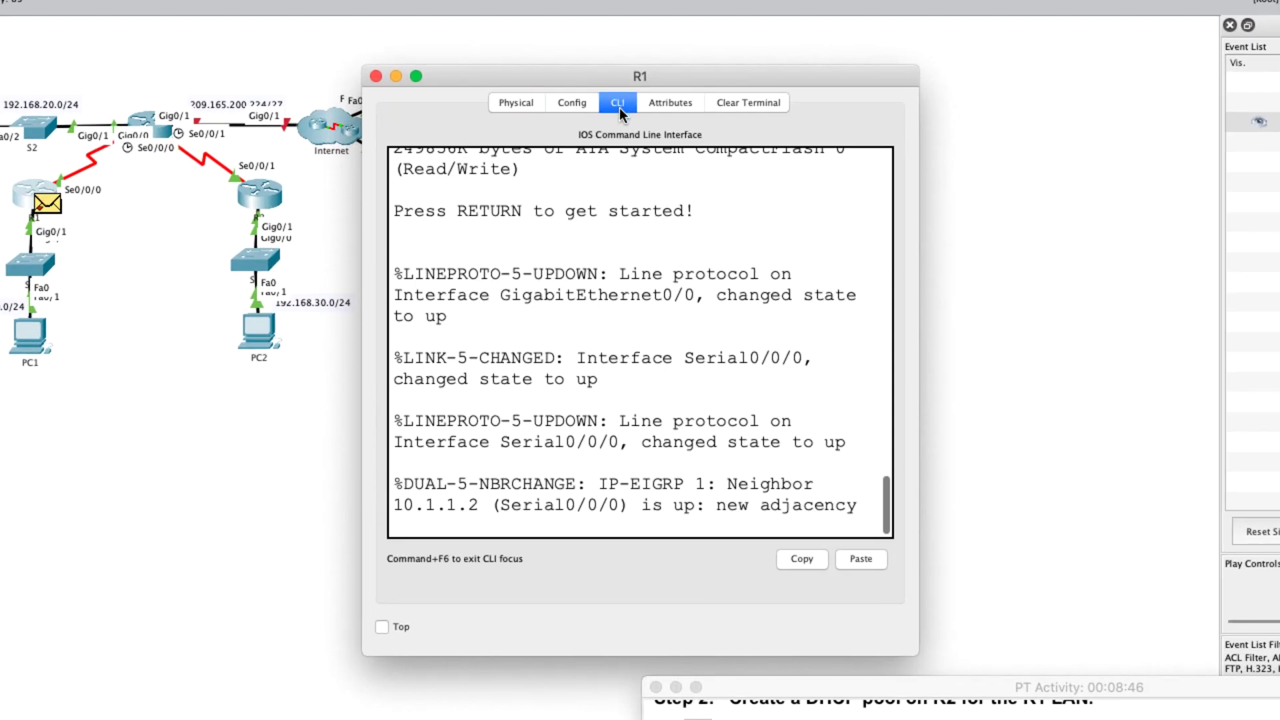
key(Return)
key(Return)
key(Return)
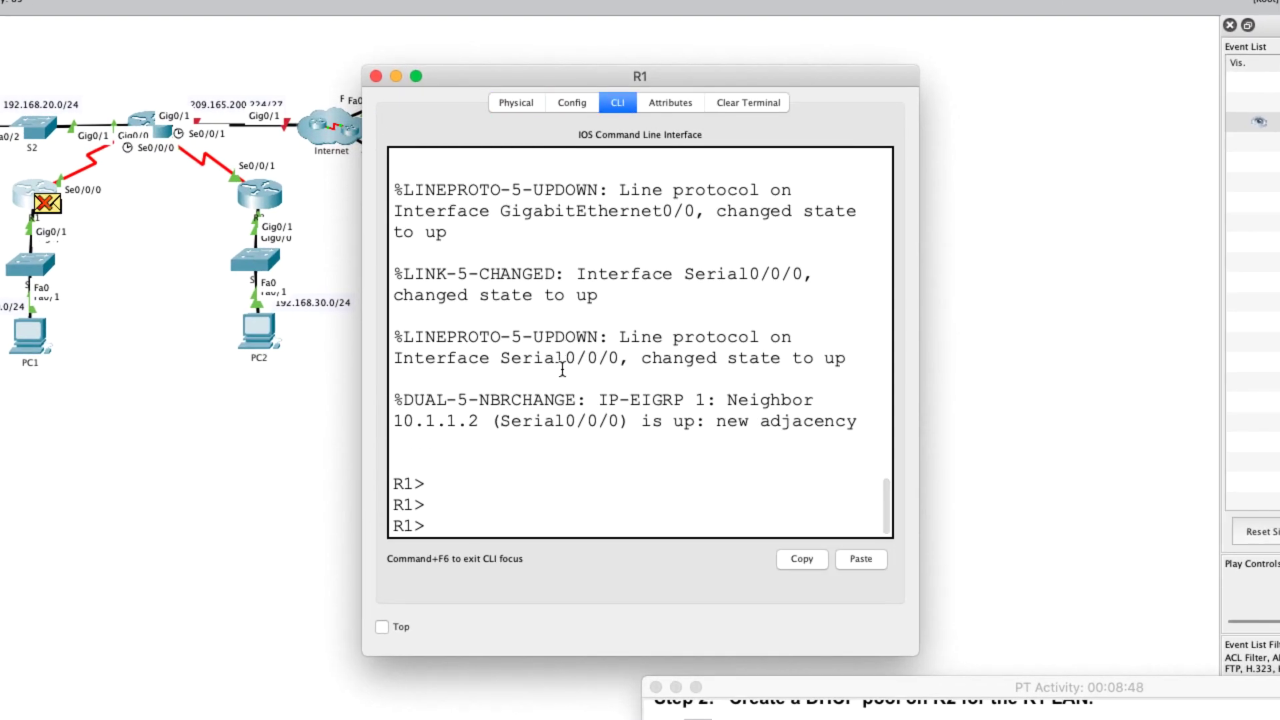
text(en)
key(Return)
text(conf t)
key(Return)
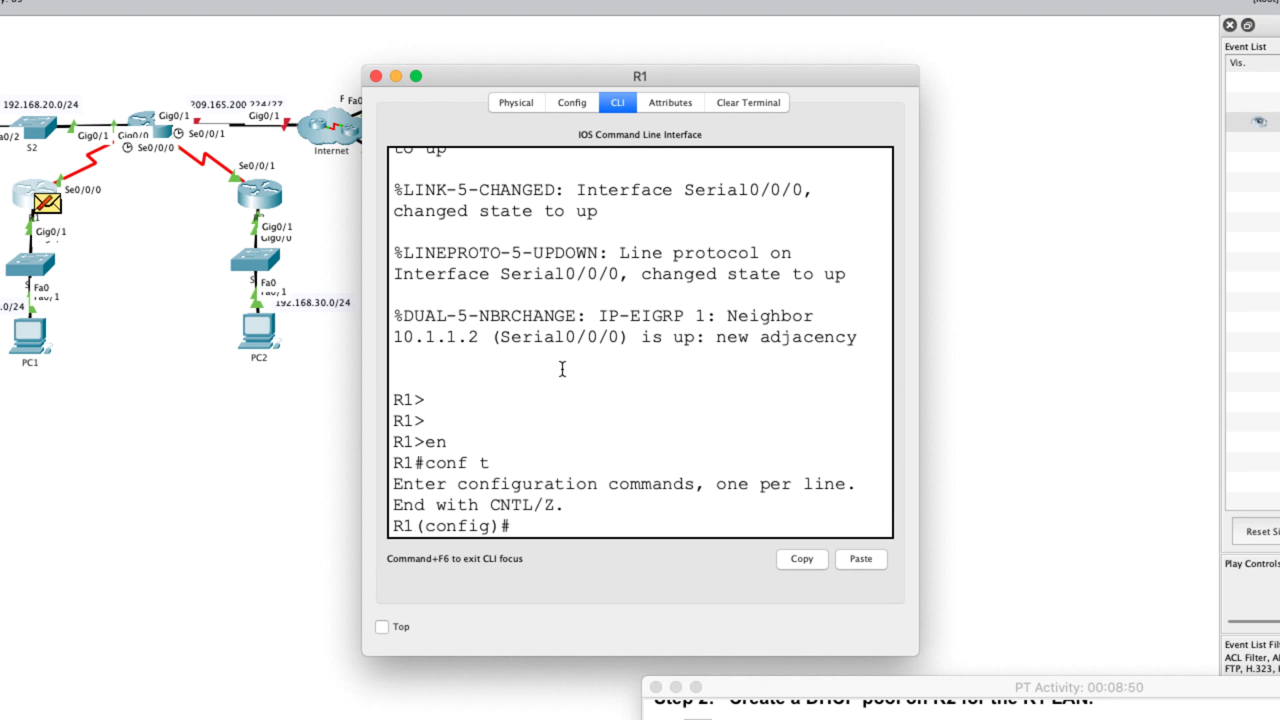
Place the PT Activity instructions for Part 2 beside R1's command line so both are readable
click(971, 690)
drag(972, 690, 767, 27)
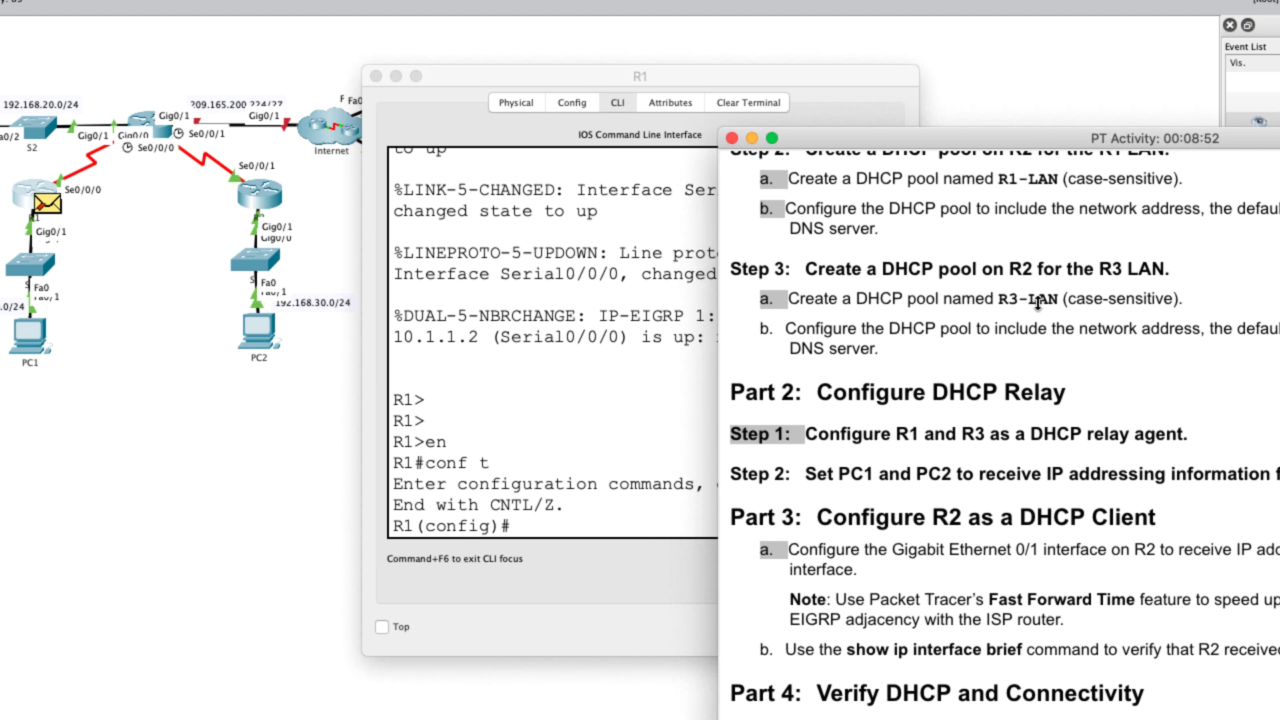
scroll(733, 408, down, 3)
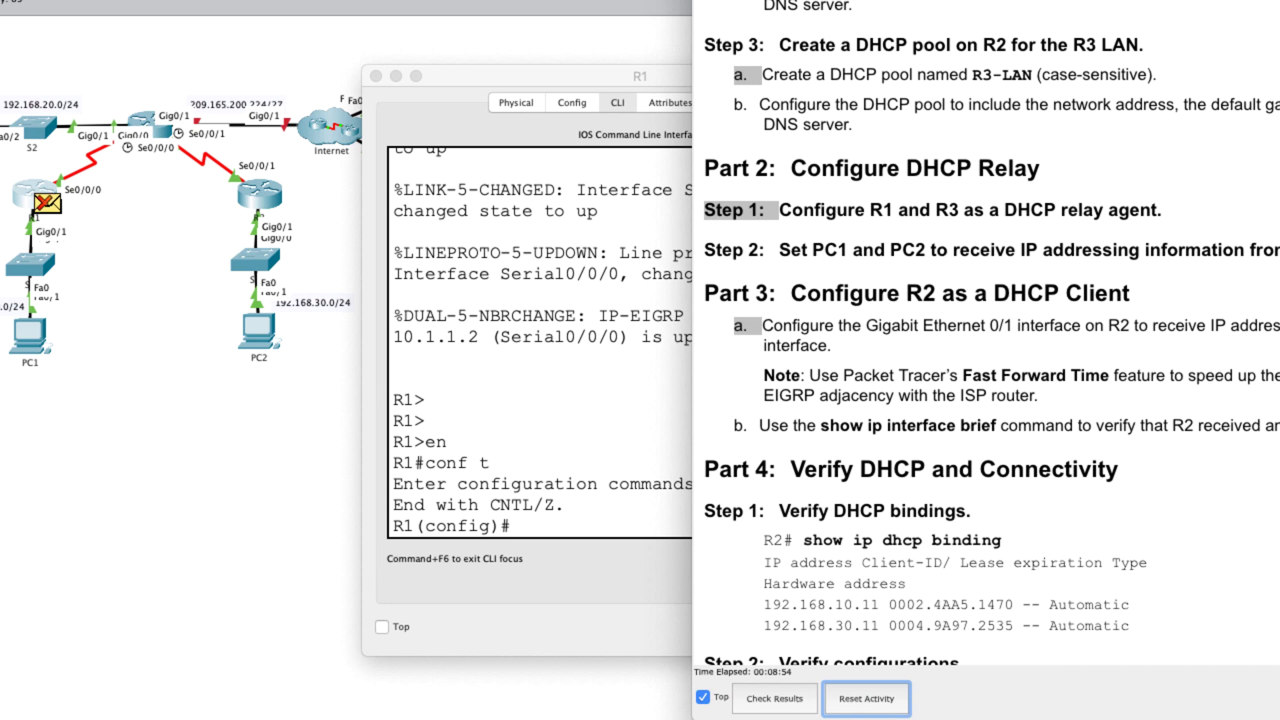
click(558, 118)
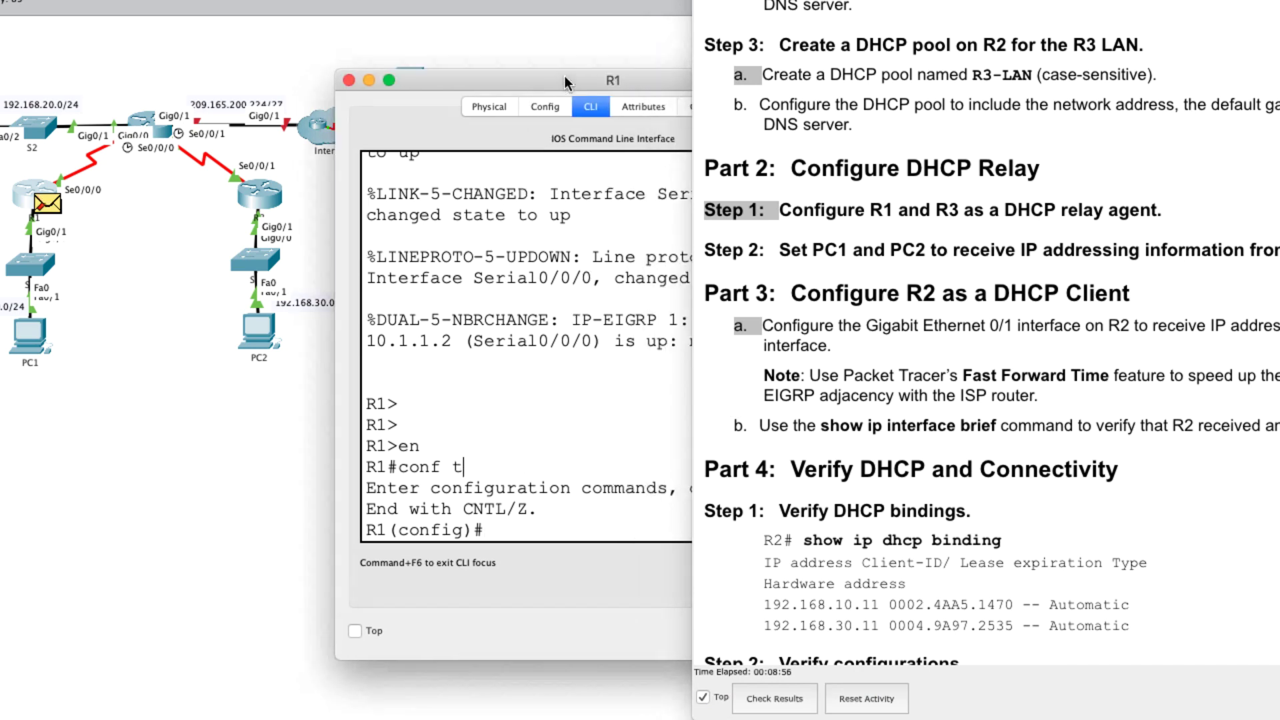
drag(564, 75, 329, 149)
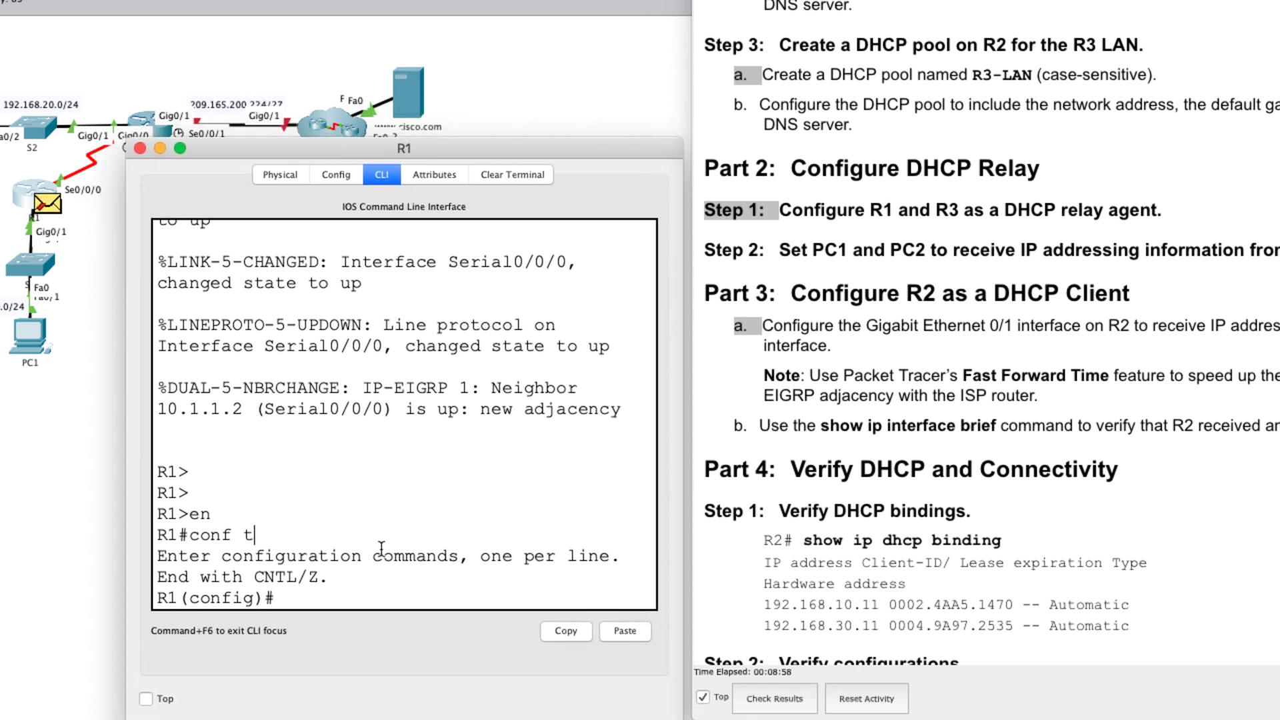
Begin the ip helper-address command on R1's interface g0/0, and check router R2's interface addresses in the topology for it
text(int g0/0)
key(Return)
text(ip add)
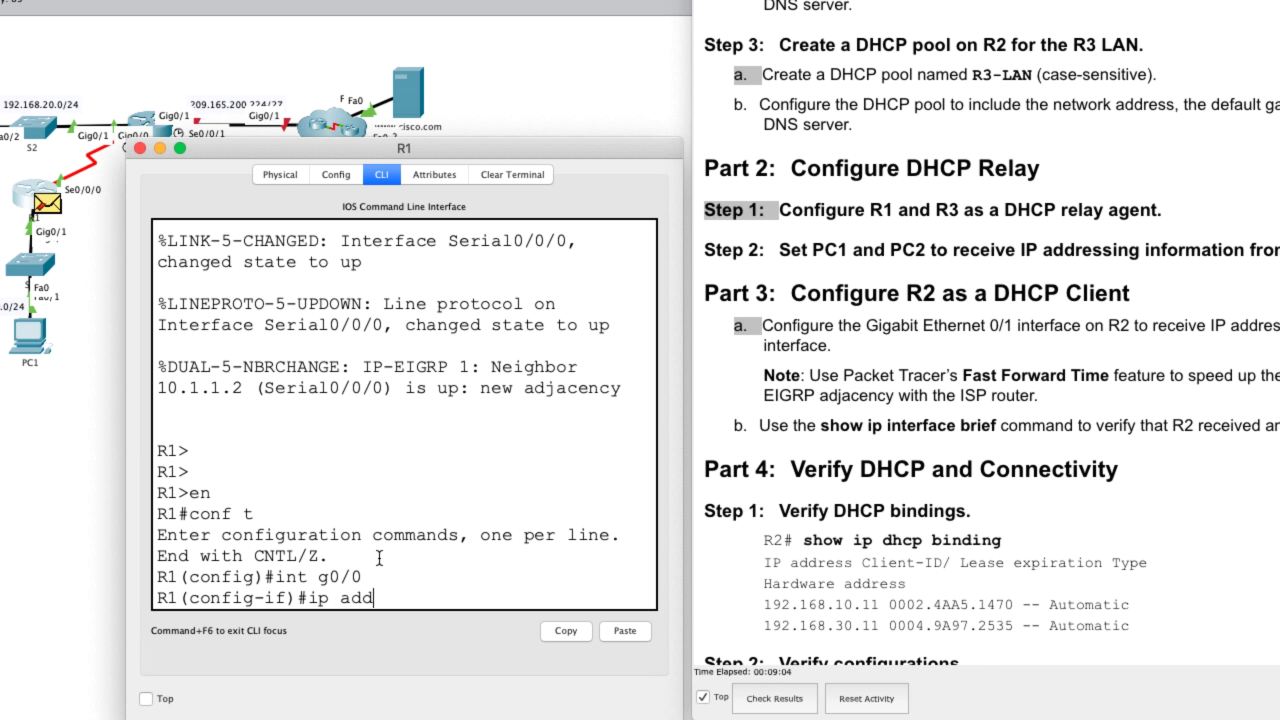
key(BackSpace)
key(BackSpace)
key(BackSpace)
text(help)
key(Tab)
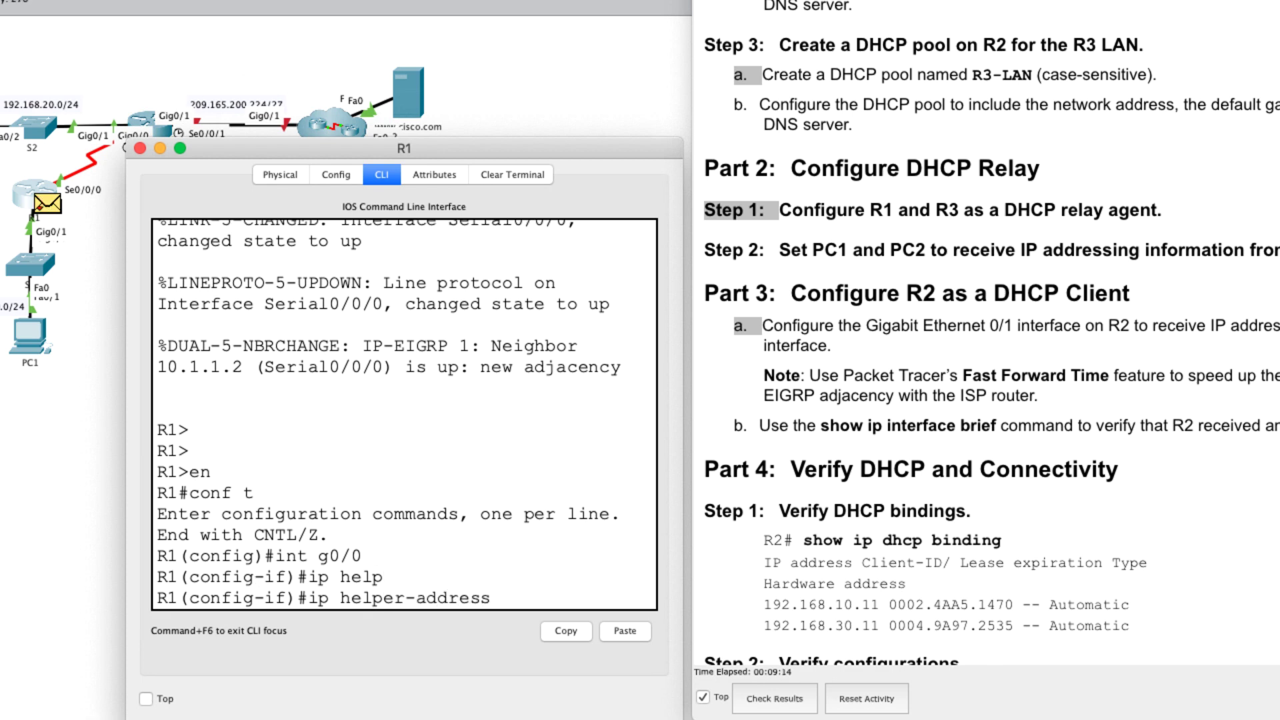
click(140, 148)
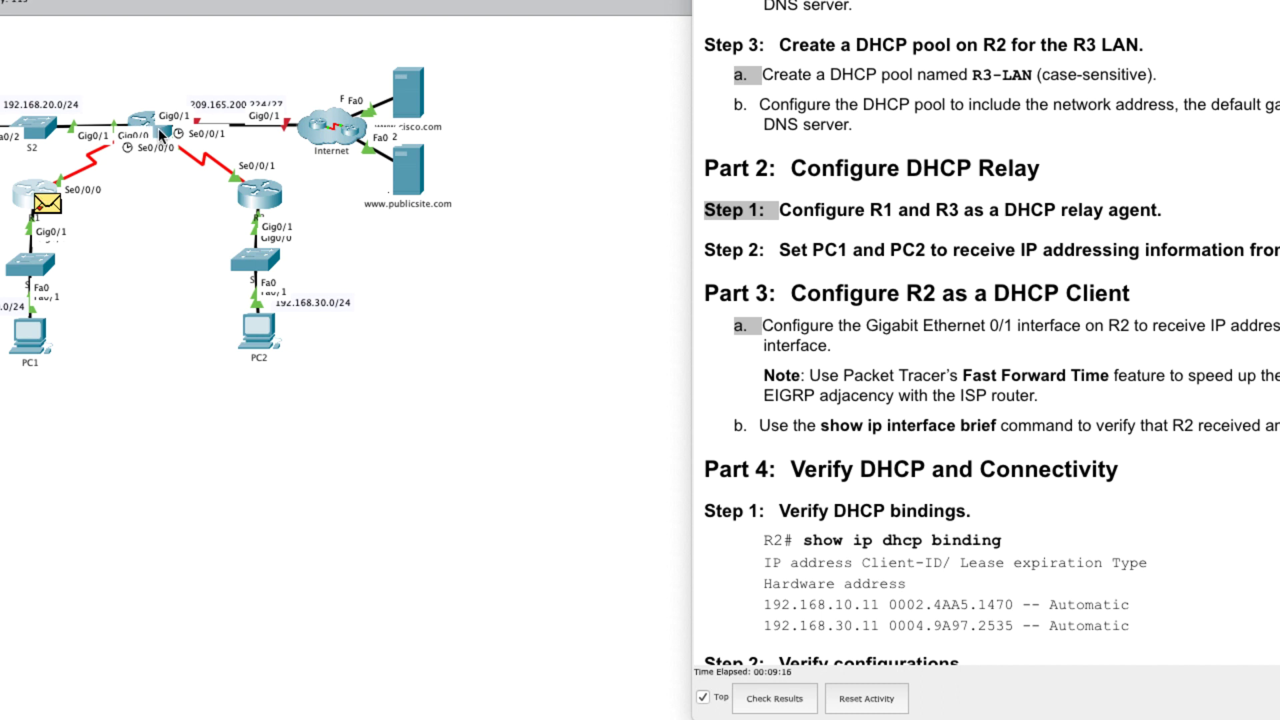
mouse_move(159, 130)
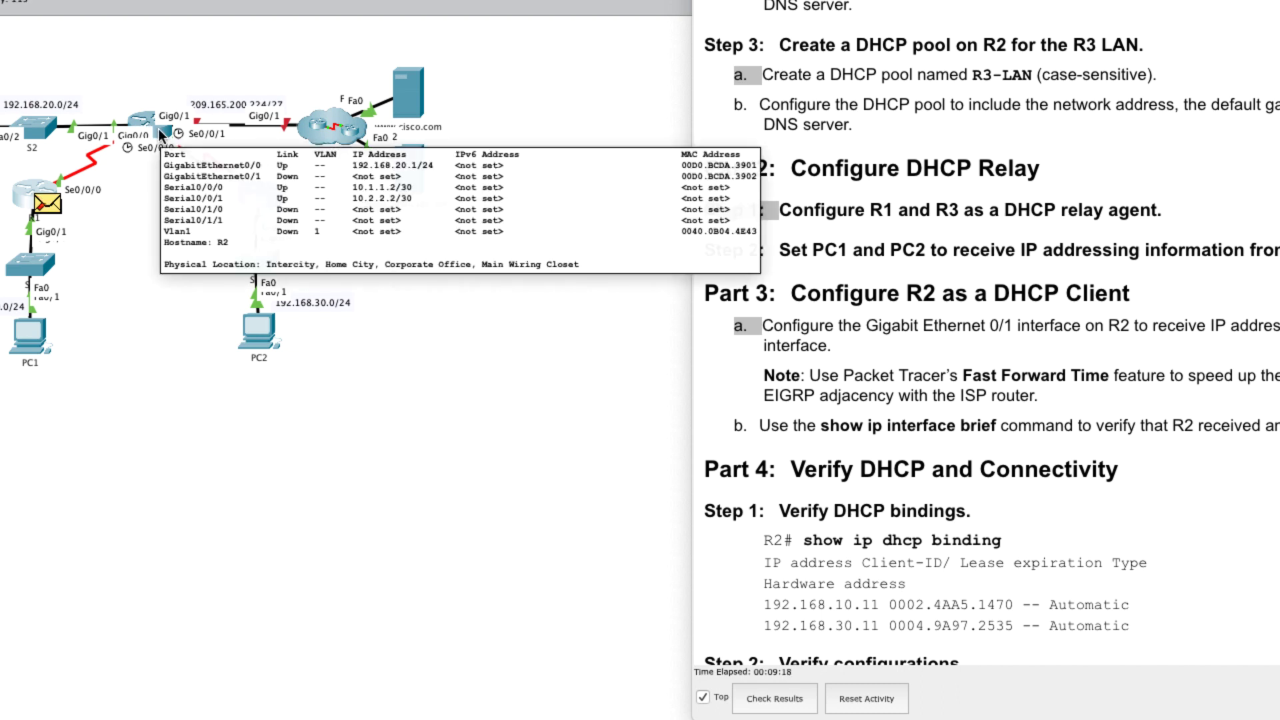